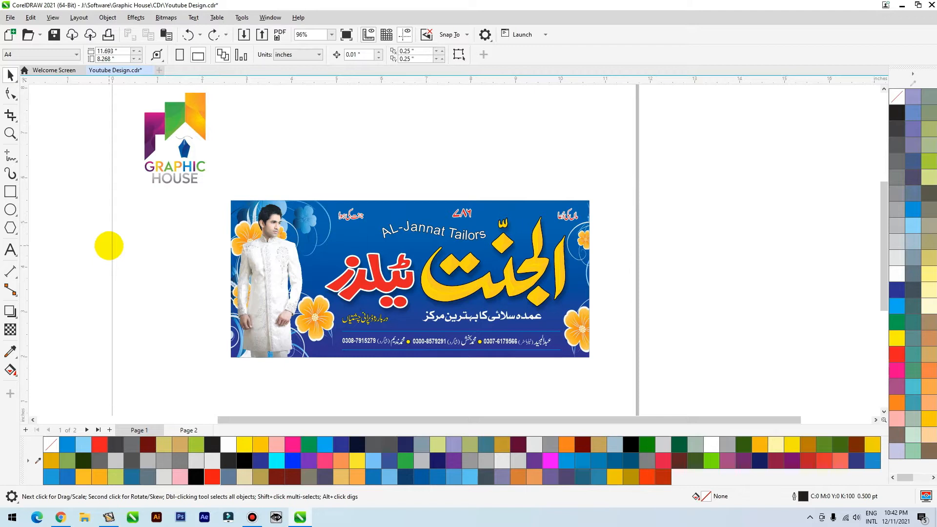
Step: Examine the tailor banner's Urdu and English texts, contact line and overall frame size
click(397, 230)
click(360, 217)
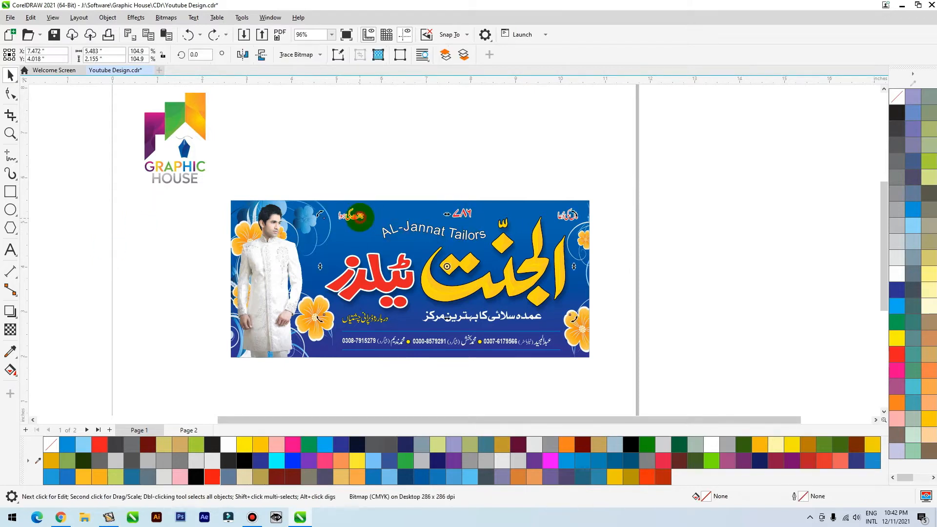
click(388, 163)
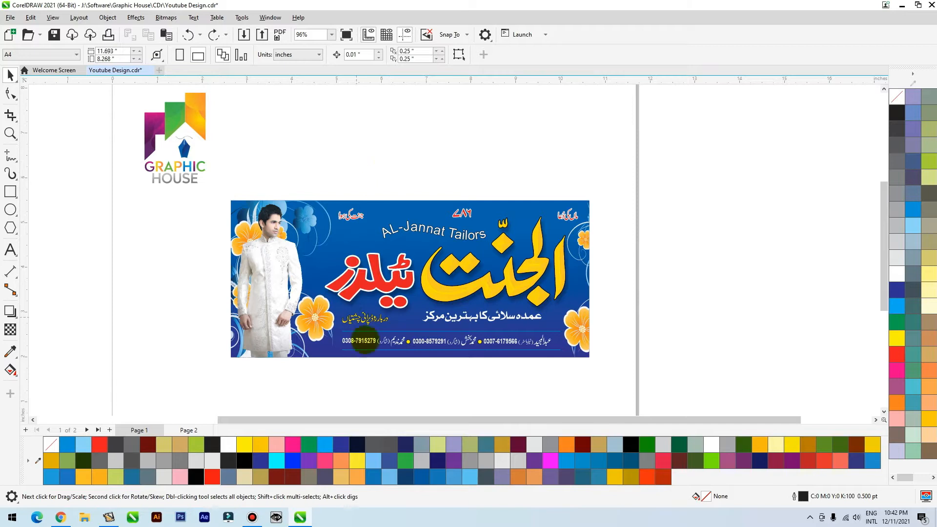
click(366, 320)
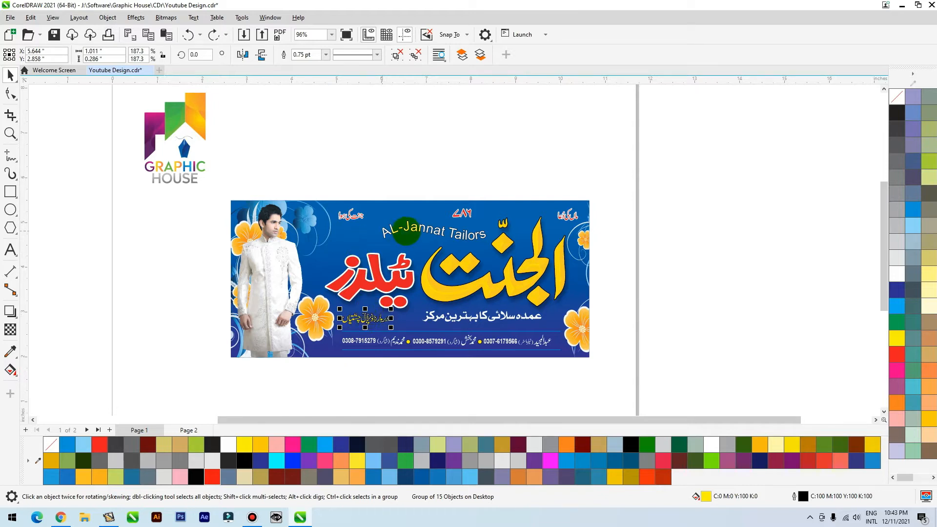
click(360, 373)
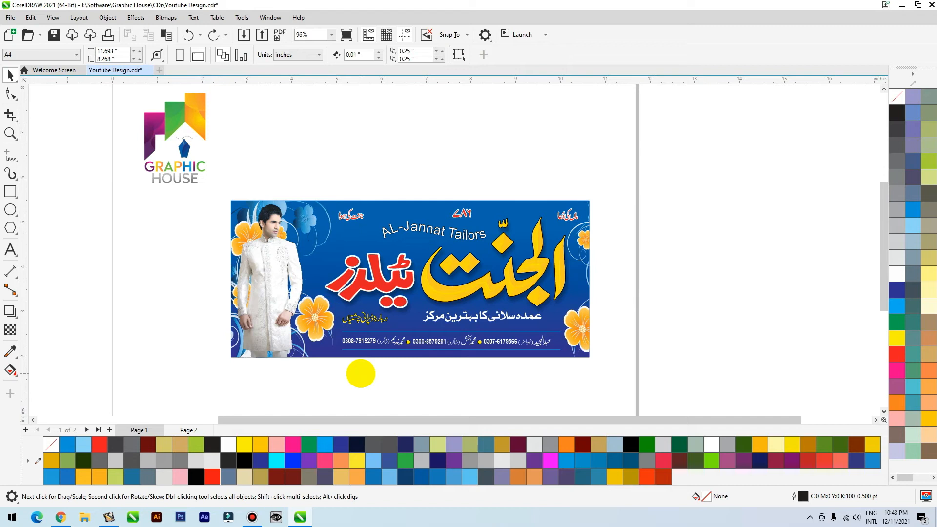
click(356, 220)
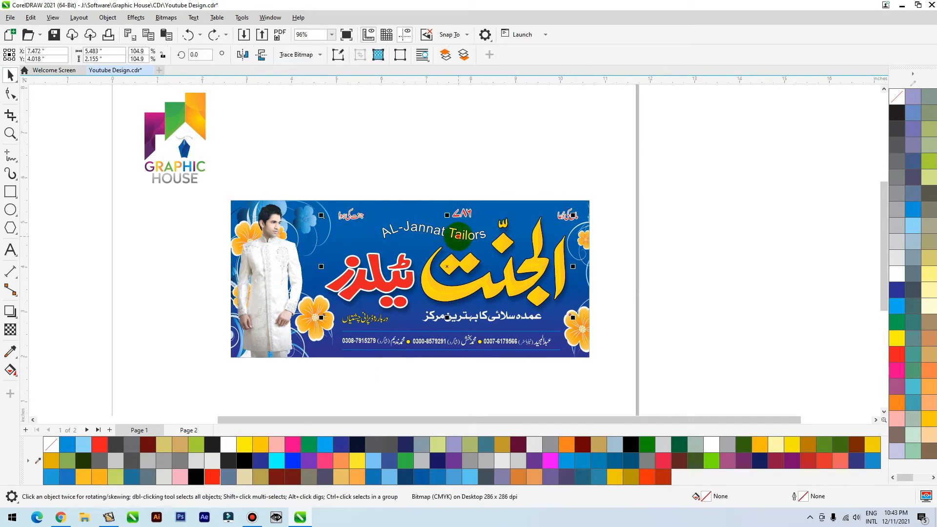
click(392, 225)
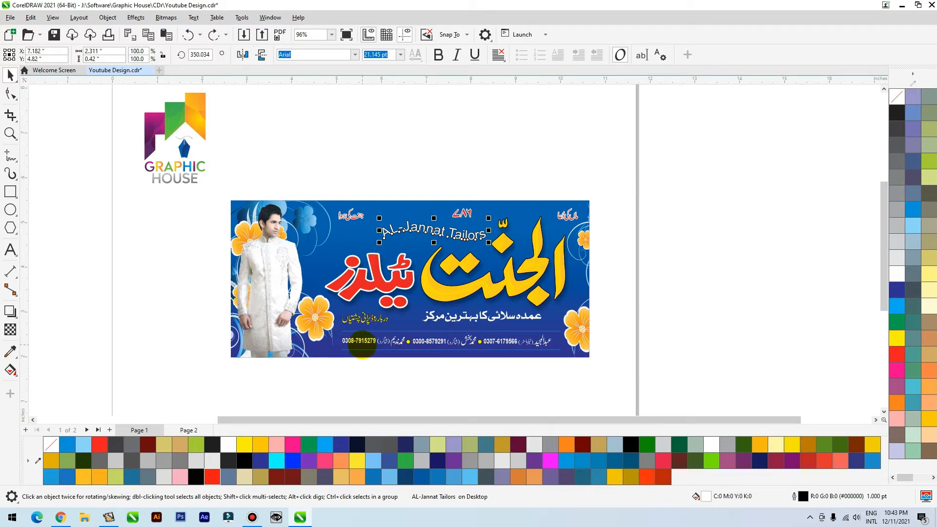
click(590, 208)
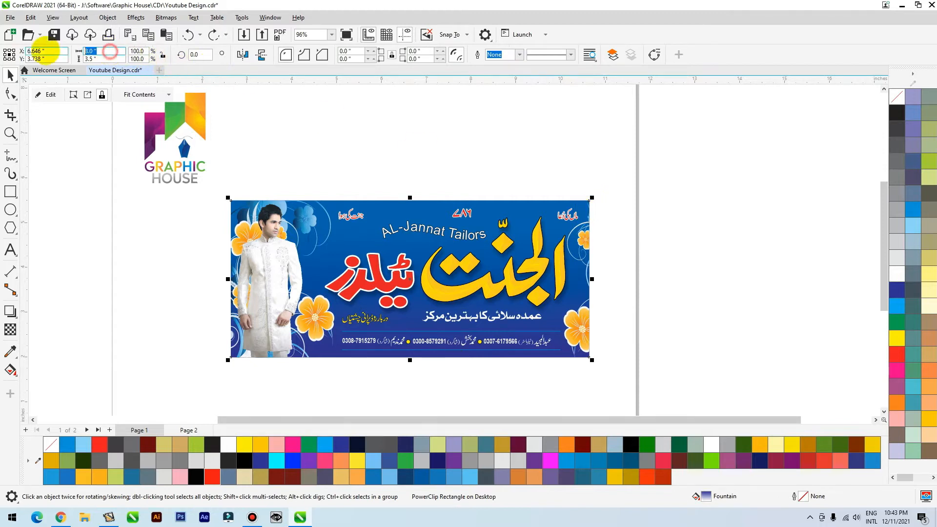
click(332, 184)
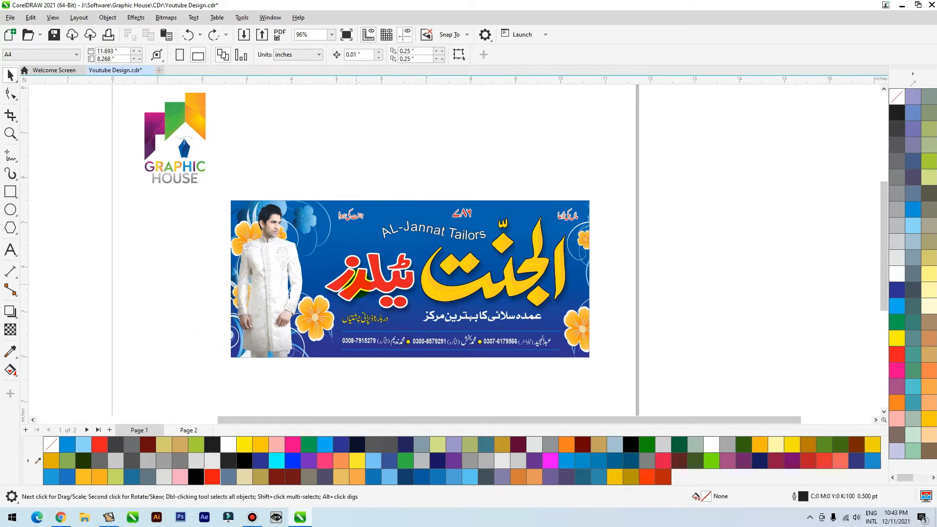
click(352, 216)
click(449, 169)
Step: Place a duplicate of the complete banner beyond the page's upper right corner, leaving the original on the page
scroll(314, 284, down, 1)
drag(592, 204, 244, 347)
drag(345, 290, 705, 156)
click(470, 229)
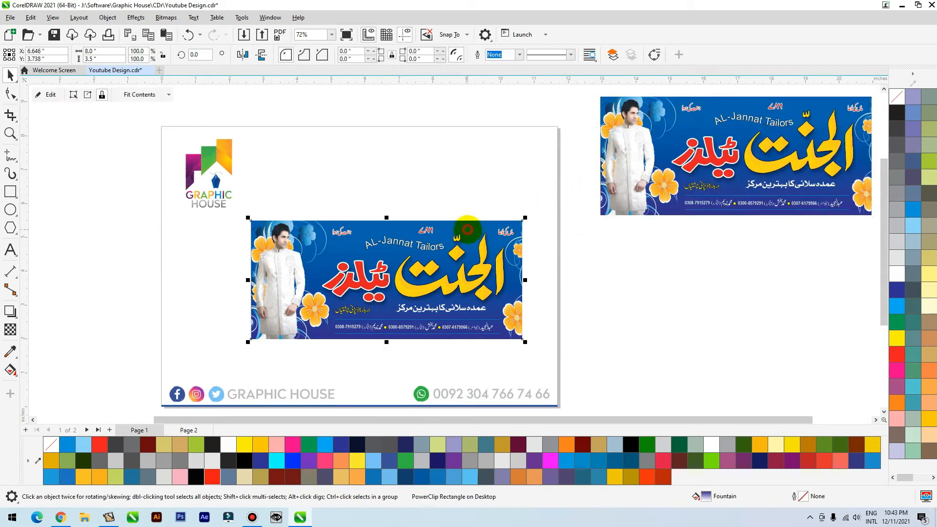
click(565, 216)
Step: Delete the three small red Urdu texts along the top edge of the banner on the page
key(z)
drag(558, 206, 234, 362)
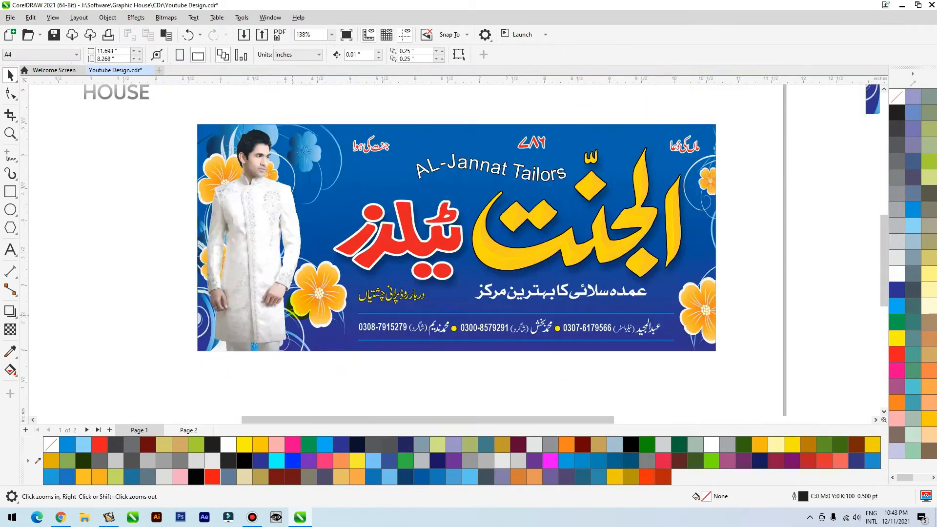
click(362, 145)
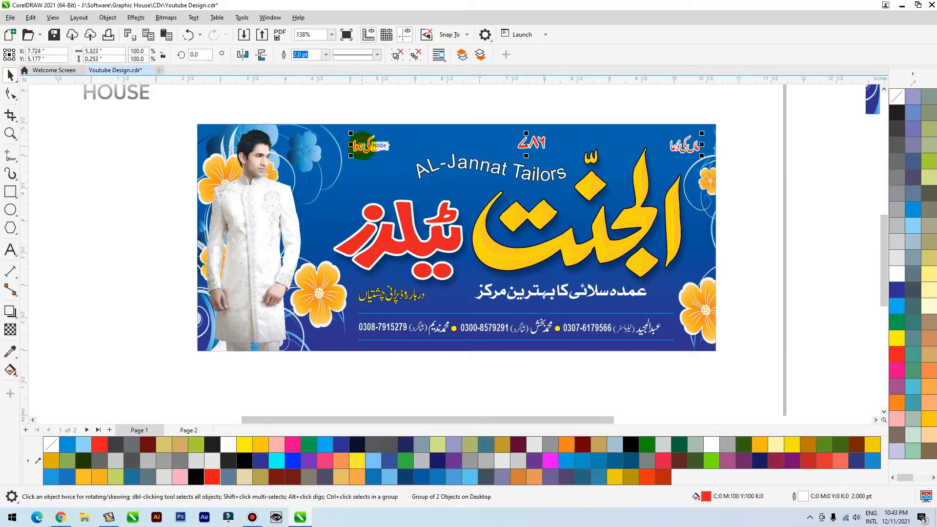
drag(477, 106, 588, 156)
key(Delete)
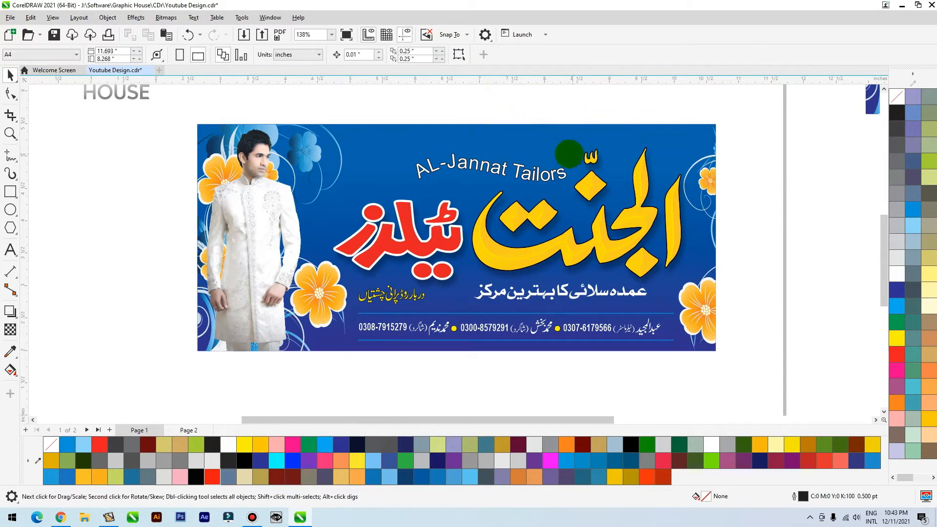
Step: Set the font of the curved "AL-Jannat Tailors" text to The Castle Elizah
click(515, 168)
click(514, 169)
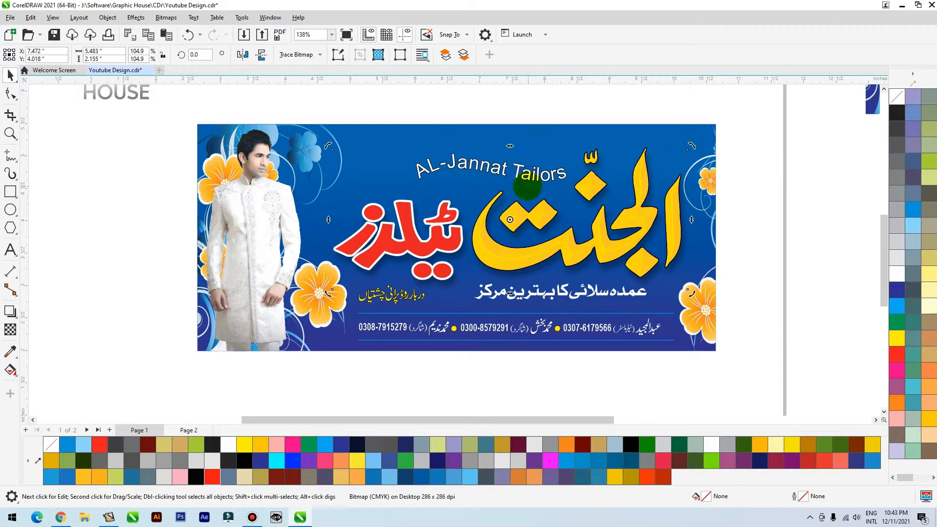
click(513, 171)
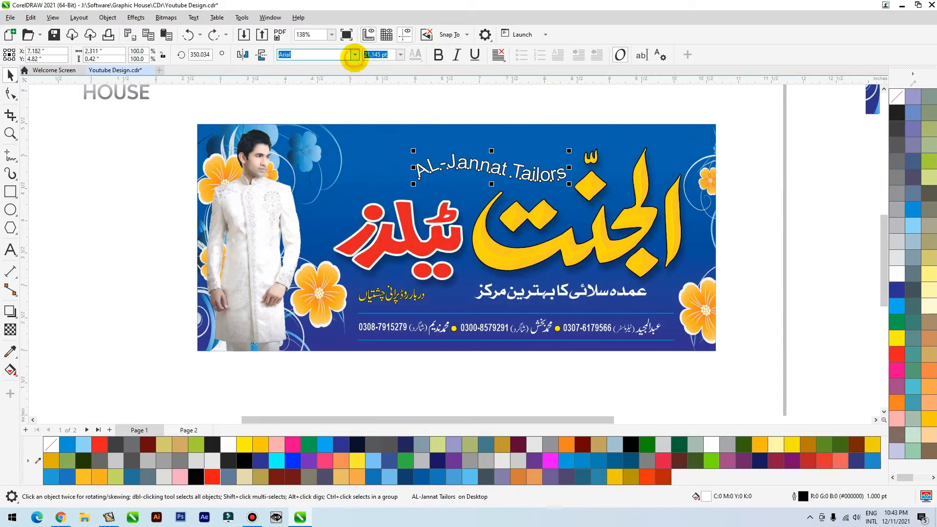
click(355, 55)
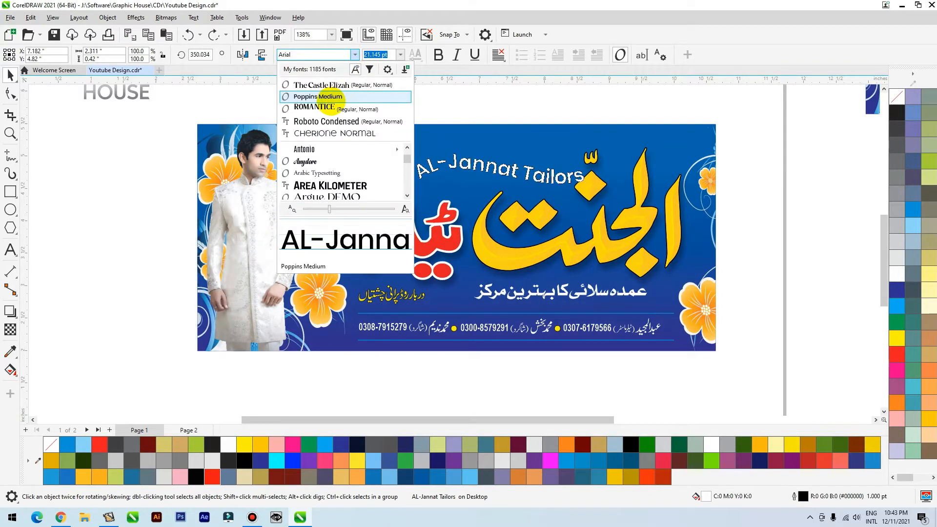
click(335, 85)
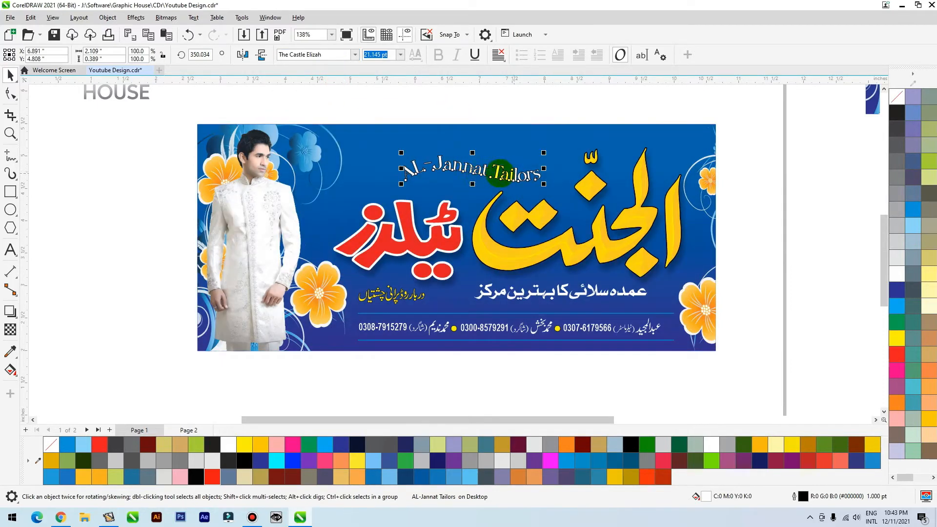
Step: Remove the black outline from the curved "AL-Jannat Tailors" text
key(z)
drag(385, 138, 577, 203)
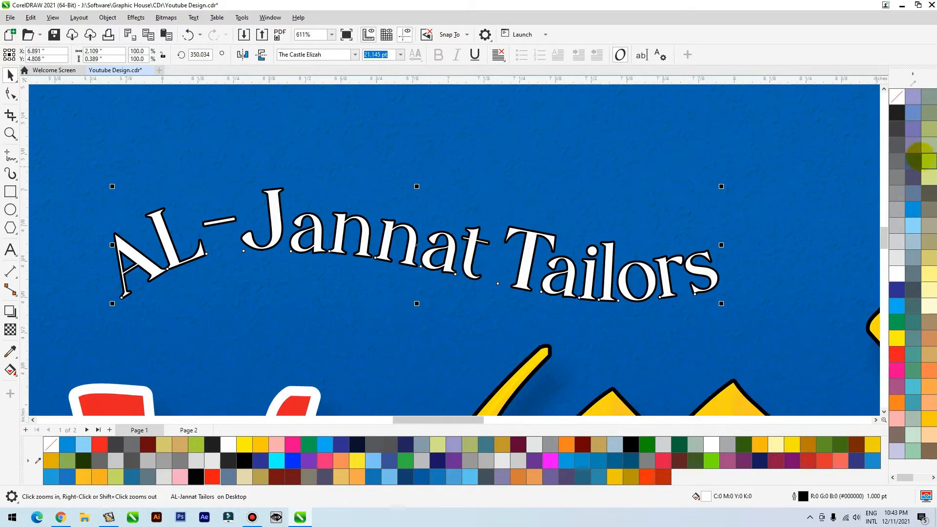
right_click(899, 97)
click(571, 160)
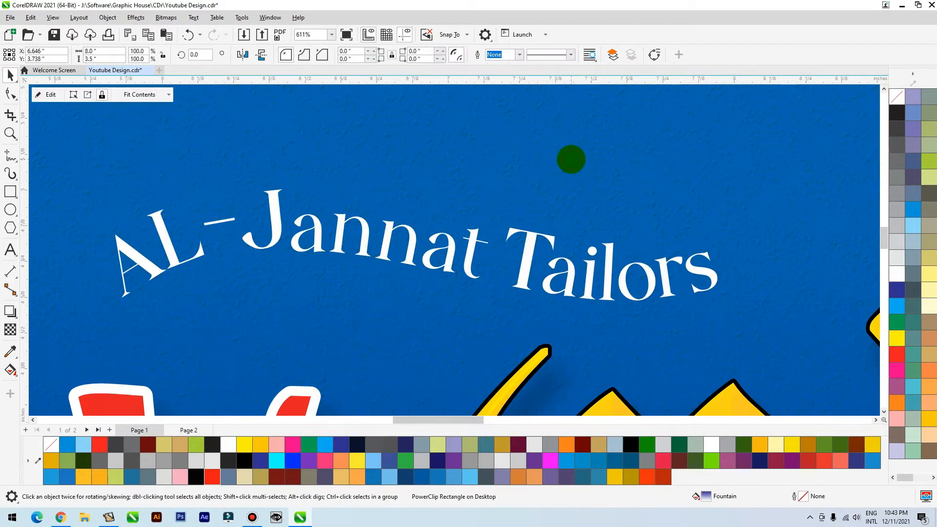
Step: Delete the yellow Urdu address line beneath the red title word
key(shift+F2)
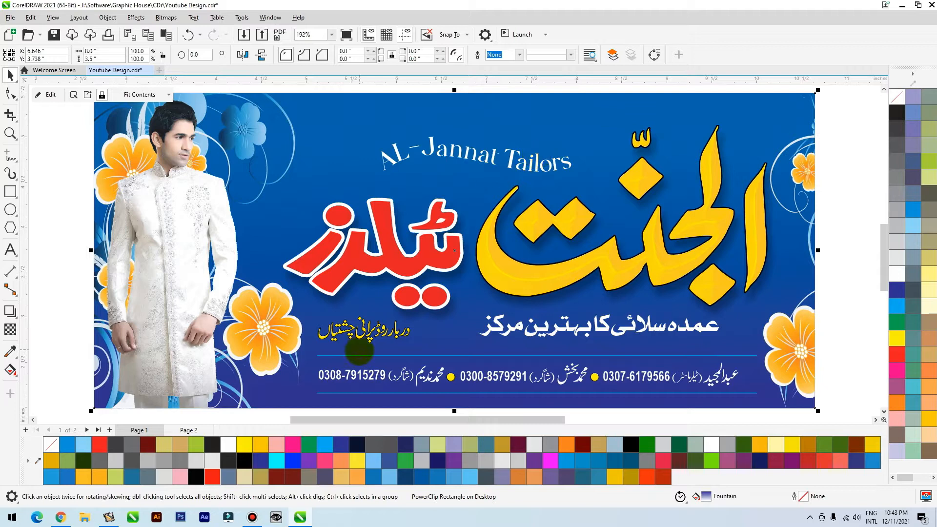
click(367, 338)
key(Escape)
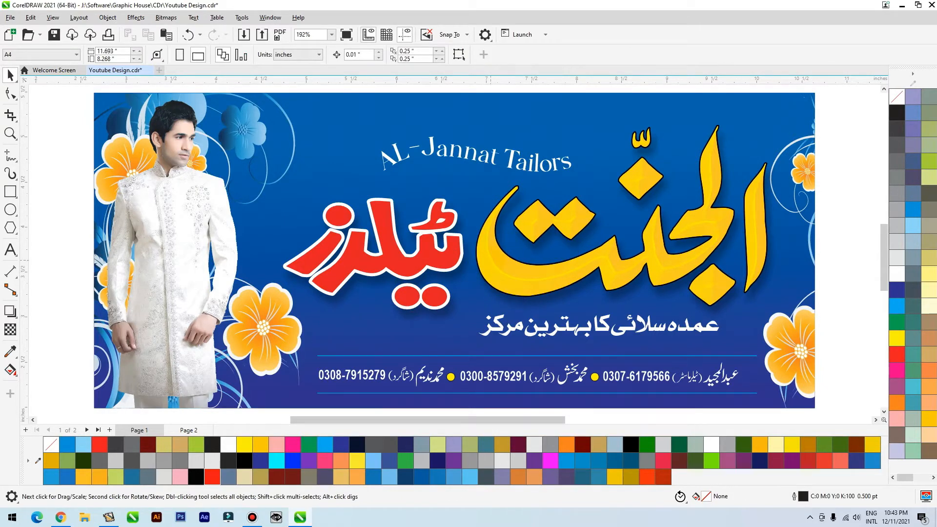
Step: Ungroup the contact row and delete its two left contacts, the yellow dots and both ruled lines
scroll(491, 260, down, 1)
click(548, 335)
click(396, 44)
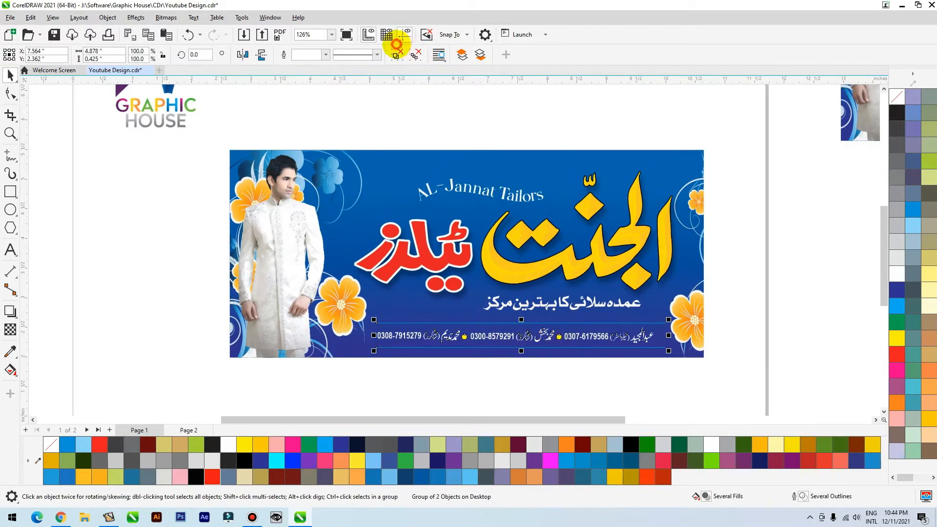
click(356, 373)
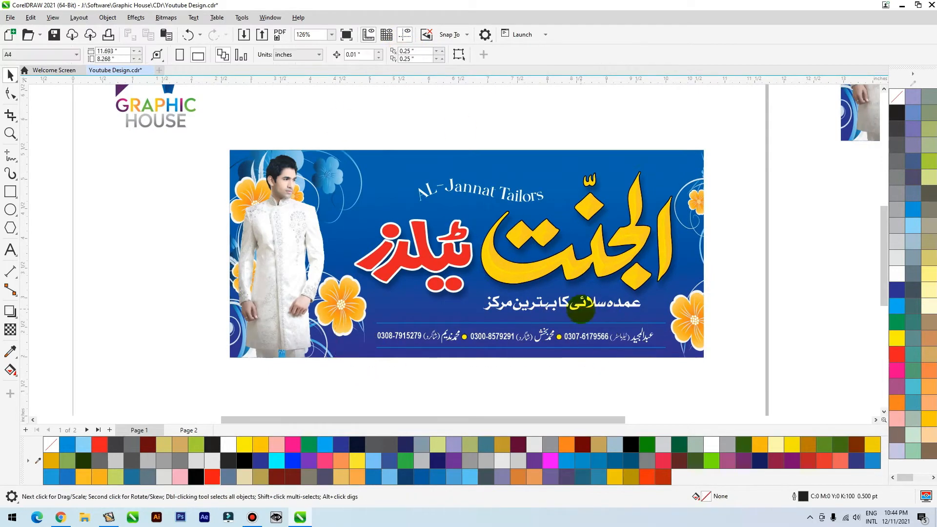
click(563, 337)
click(398, 54)
drag(333, 375, 580, 306)
key(Delete)
click(564, 323)
key(Delete)
click(596, 345)
Step: Move the remaining contact to the banner's top beside the man's head and the white Urdu tagline to the bottom centre
drag(685, 372, 526, 307)
drag(596, 336, 370, 166)
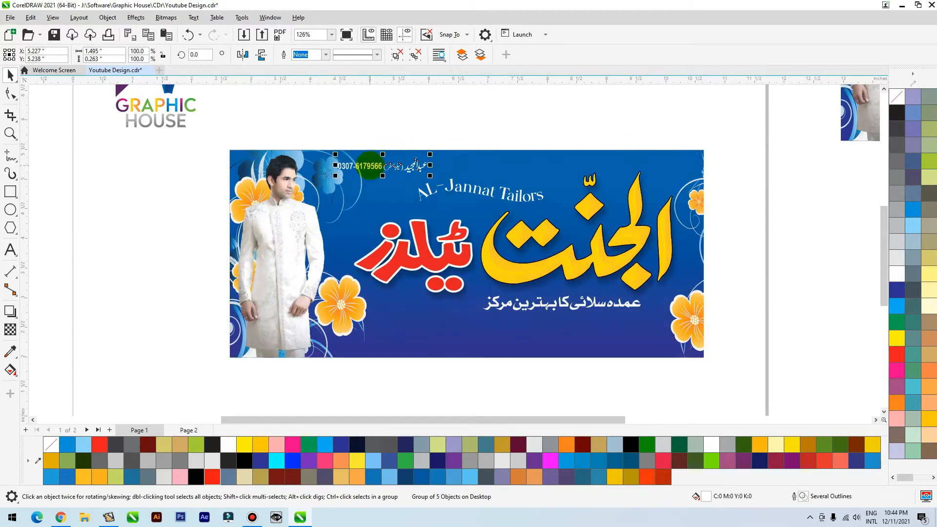
drag(630, 308, 559, 339)
click(618, 271)
drag(608, 266, 619, 286)
key(ctrl+z)
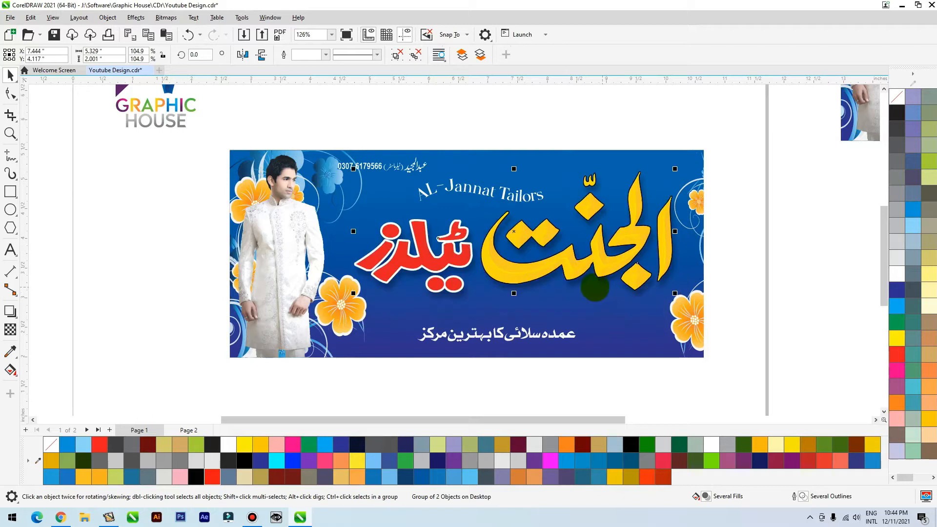
Step: Group the large Urdu title with its shadow and centre it on the banner's height, fine-tuning its position
key(ctrl+u)
key(ctrl+z)
key(ctrl+shift+z)
key(ctrl+g)
shift+click(703, 253)
key(e)
click(760, 245)
drag(638, 274, 642, 269)
Step: Open the banner's PowerClip contents and delete the flower artwork at the right end of the background
click(279, 214)
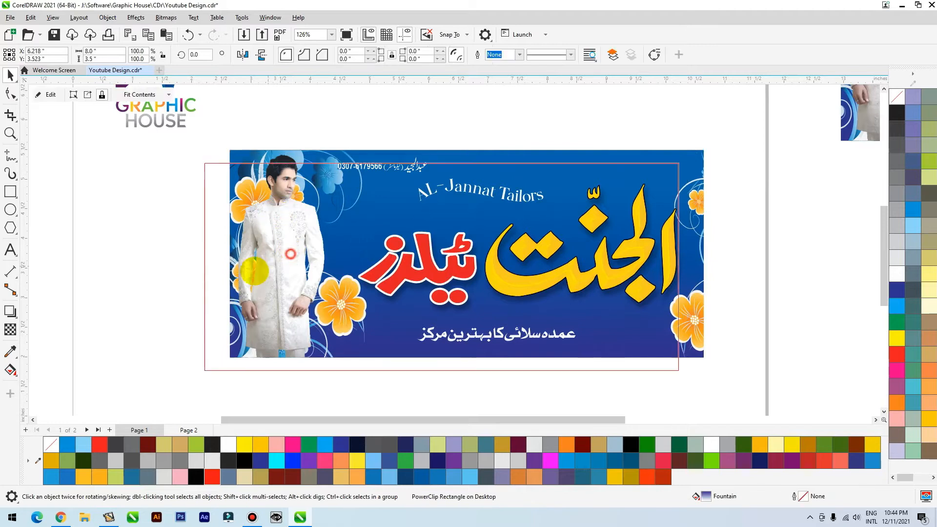
double_click(327, 214)
drag(330, 174, 375, 184)
key(ctrl+z)
drag(736, 311, 746, 274)
key(ctrl+z)
double_click(569, 259)
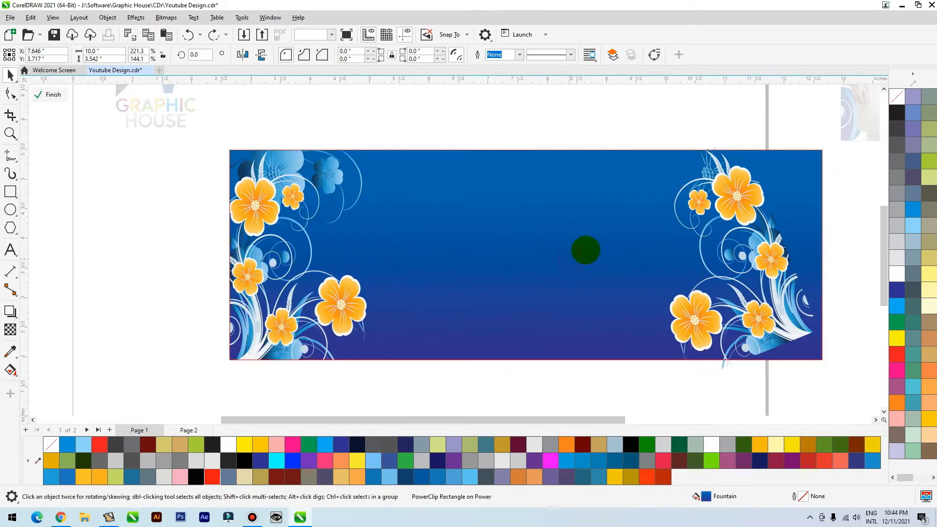
click(606, 237)
click(729, 233)
drag(628, 130, 847, 404)
key(Delete)
drag(296, 205, 340, 228)
key(ctrl+z)
key(Delete)
click(459, 129)
drag(412, 185, 475, 264)
key(ctrl+z)
ctrl+click(466, 138)
key(ctrl+z)
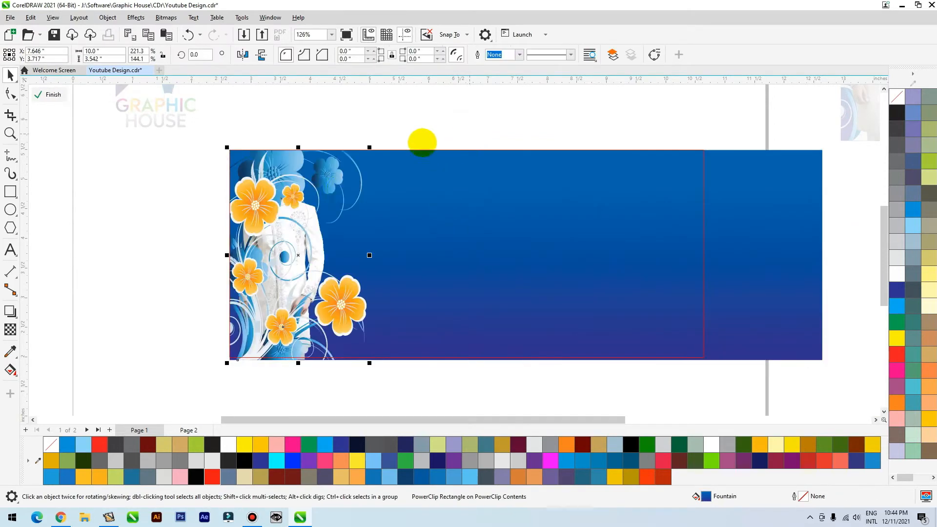
drag(288, 195, 410, 204)
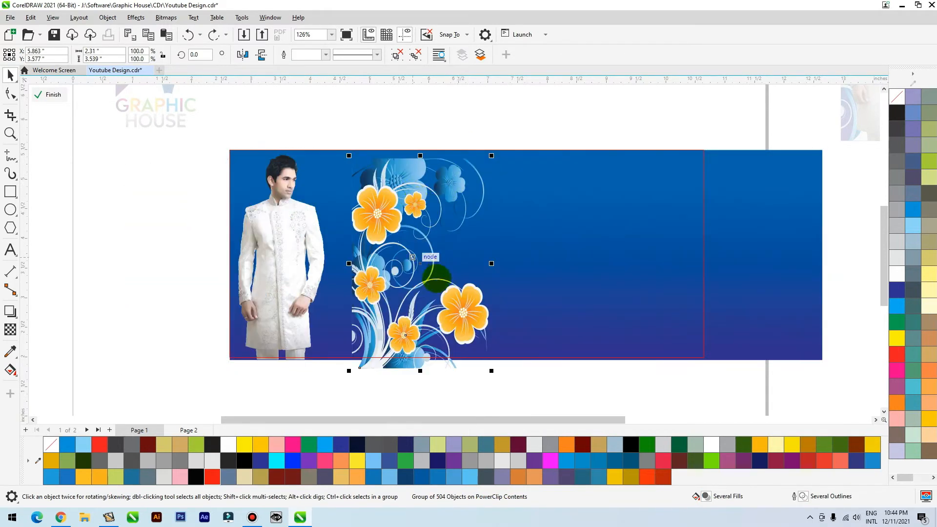
key(ctrl+z)
key(ctrl+z)
click(308, 227)
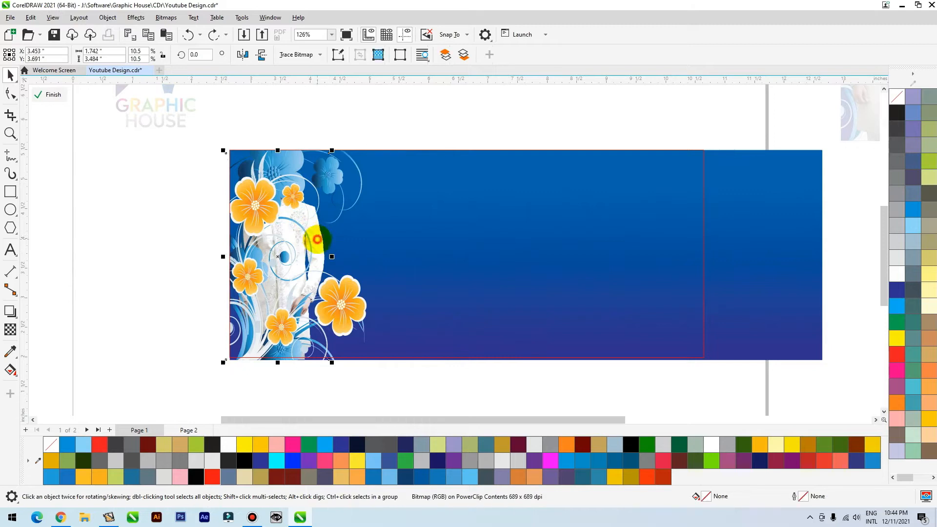
key(Delete)
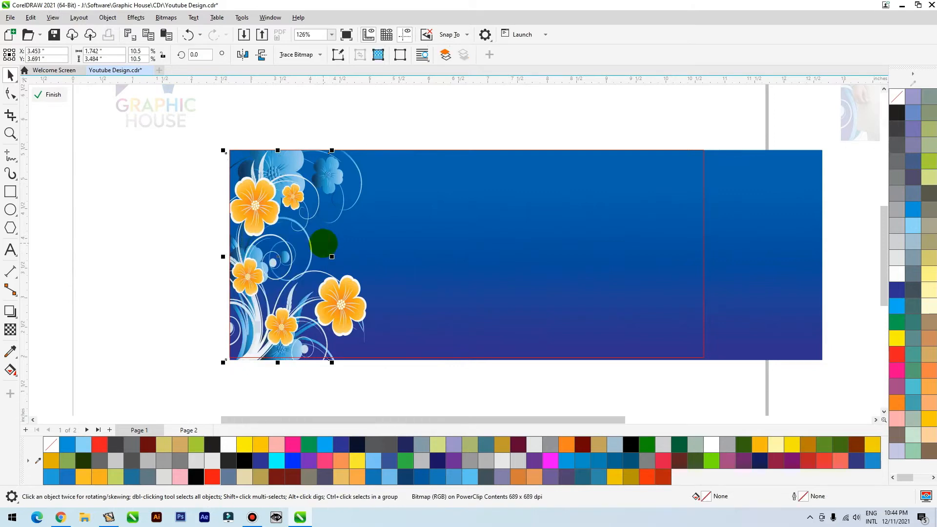
key(ctrl+z)
Step: Finish editing the banner's PowerClip contents and select the large Urdu title
click(406, 121)
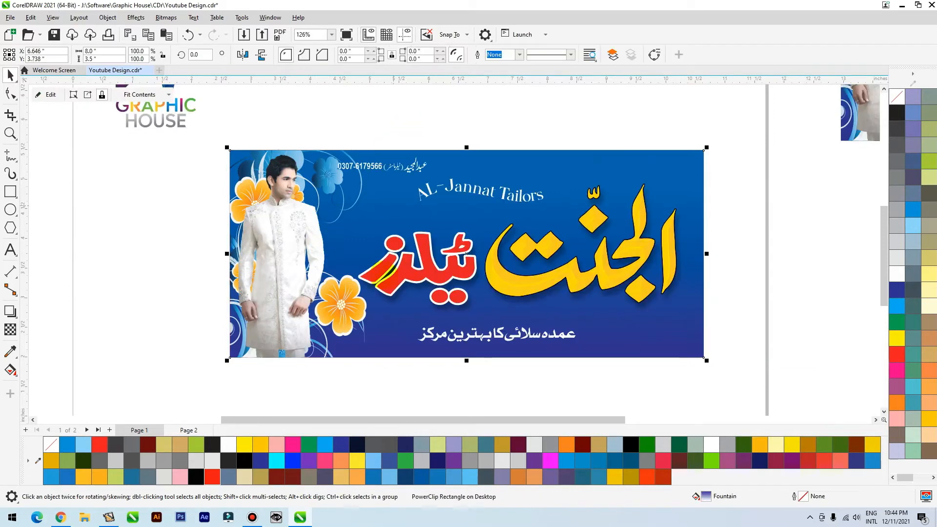
key(shift+F2)
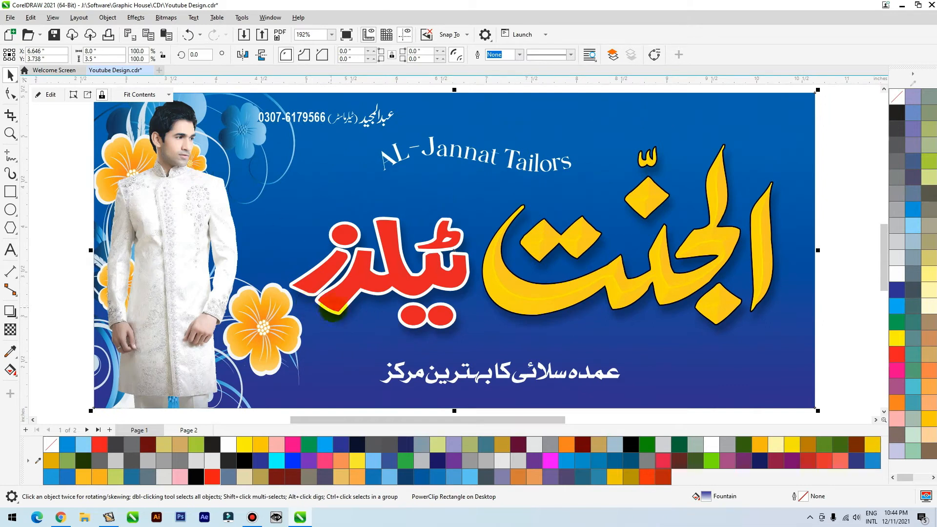
click(675, 283)
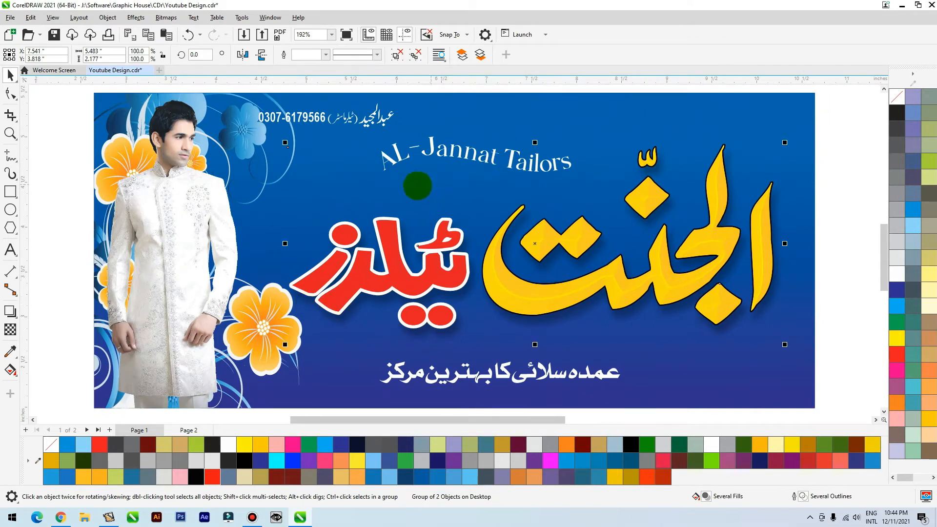
Step: Open the banner's PowerClip contents again and move the man's photo about 3.1 inches to the right
double_click(271, 333)
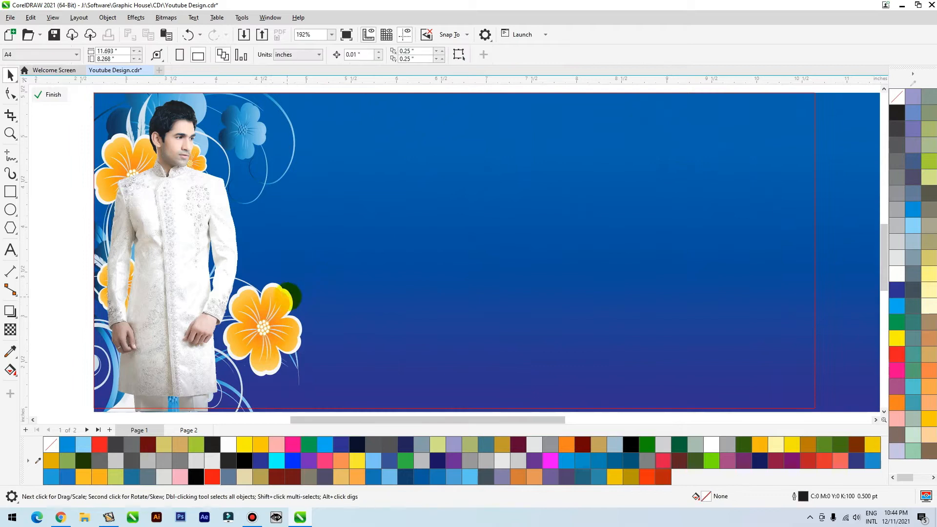
click(273, 308)
double_click(273, 308)
drag(258, 238, 416, 240)
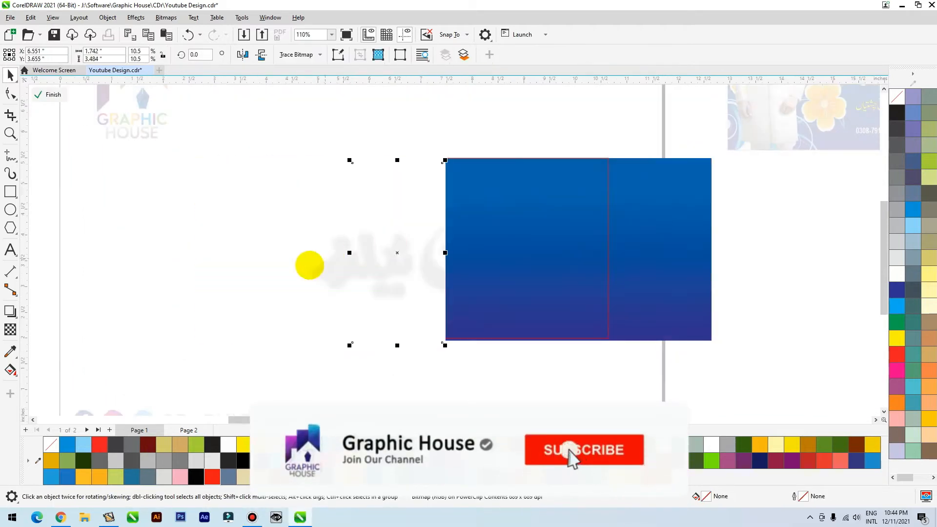
Step: Ungroup the flower artwork at the banner's left end and fill its large upper flower with blue, C:100 M:20 Y:0 K:0
click(291, 289)
key(F2)
drag(452, 168, 151, 345)
click(398, 55)
click(91, 177)
click(334, 186)
click(912, 209)
scroll(345, 146, down, 1)
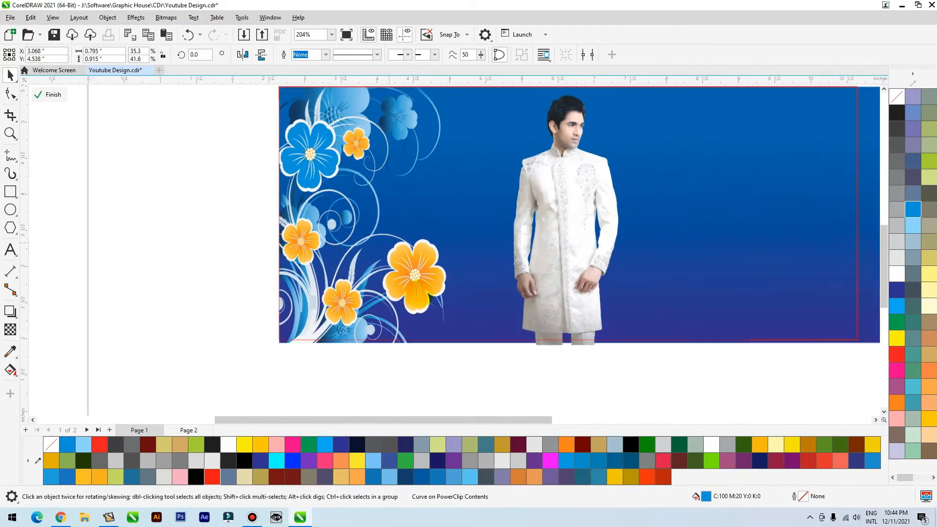
Step: Repeat the blue fill on the four remaining orange flowers of the artwork
click(432, 284)
key(ctrl+r)
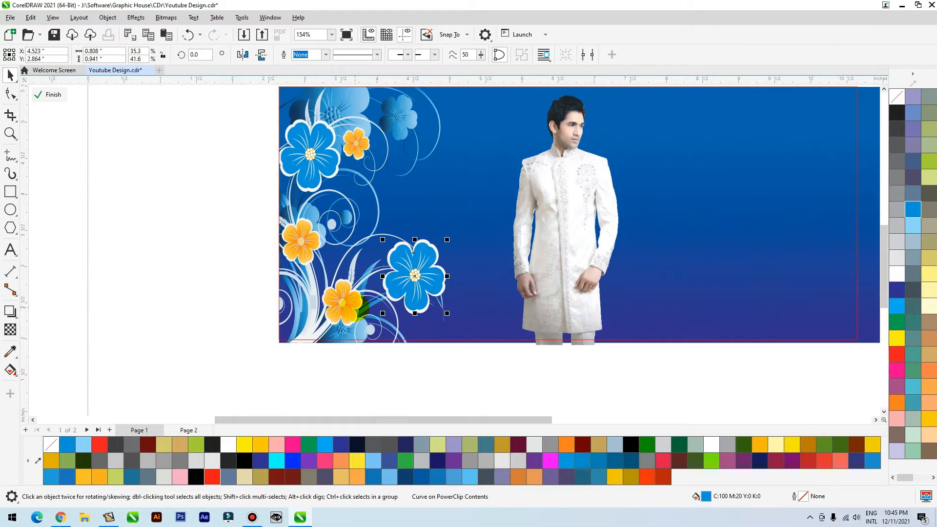
key(ctrl+r)
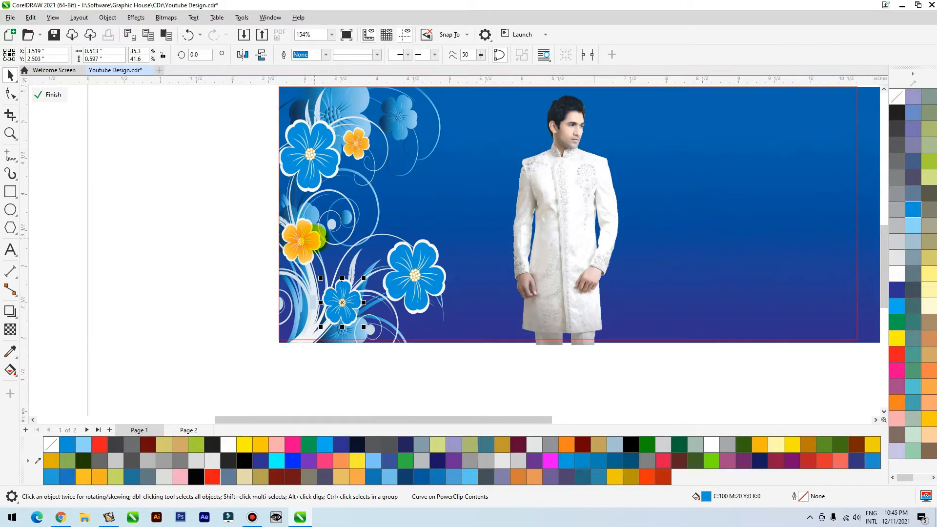
key(ctrl+r)
key(ctrl+r)
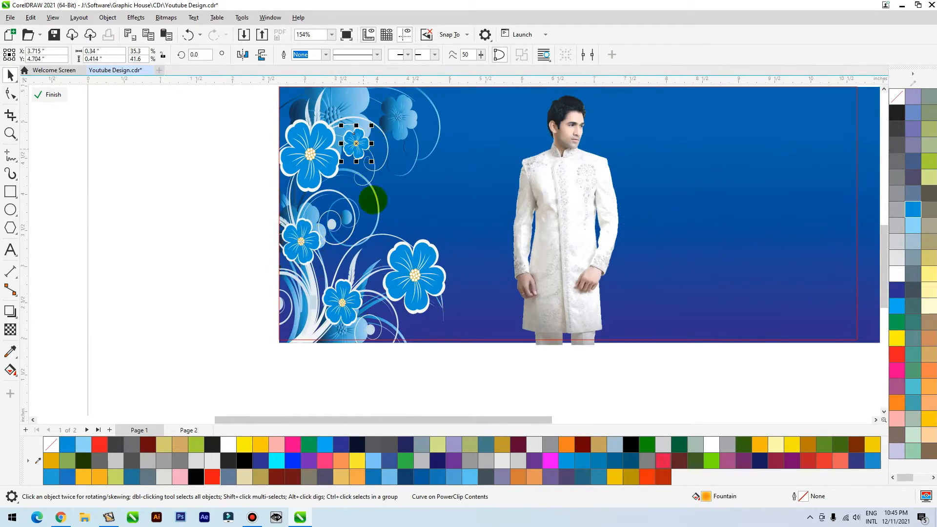
click(213, 265)
scroll(199, 291, down, 2)
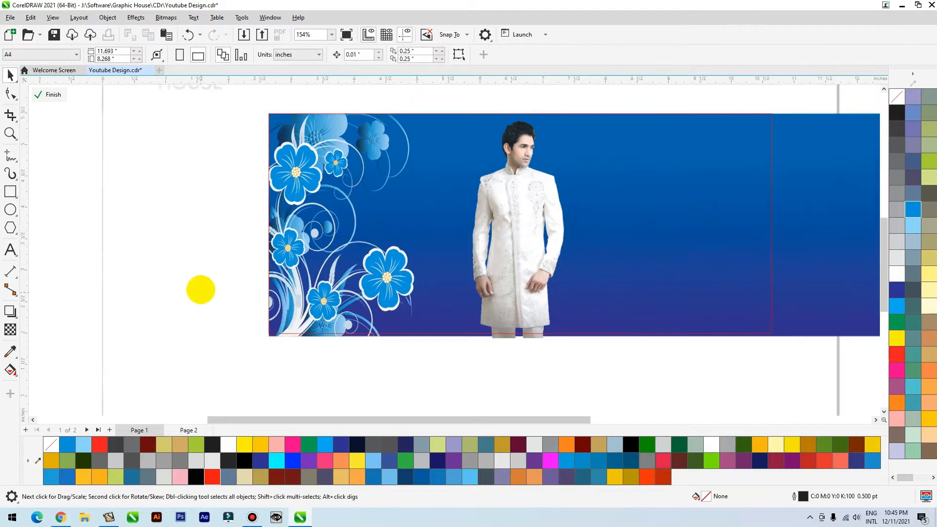
Step: Reopen the PowerClip contents and try to apply transparency to the entire flower artwork at the left end
drag(317, 145, 371, 165)
key(ctrl+z)
ctrl+click(385, 108)
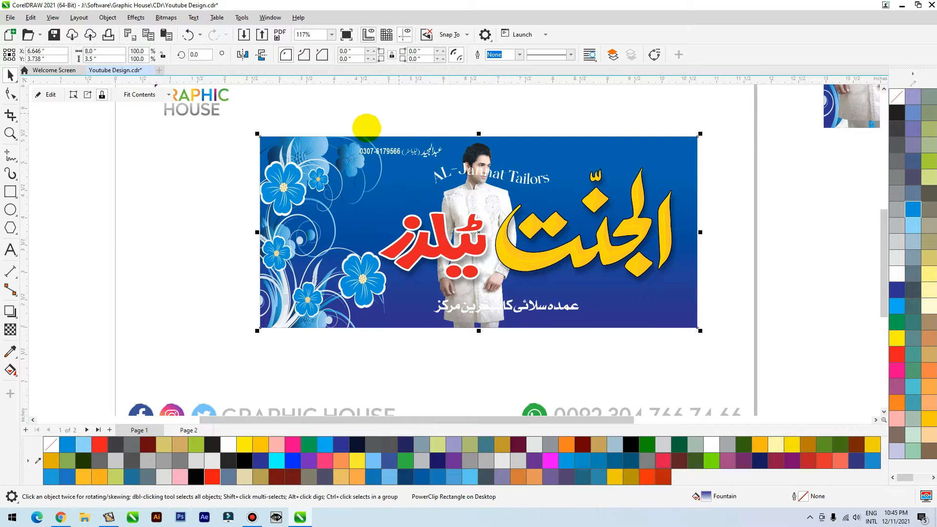
ctrl+click(317, 154)
click(361, 183)
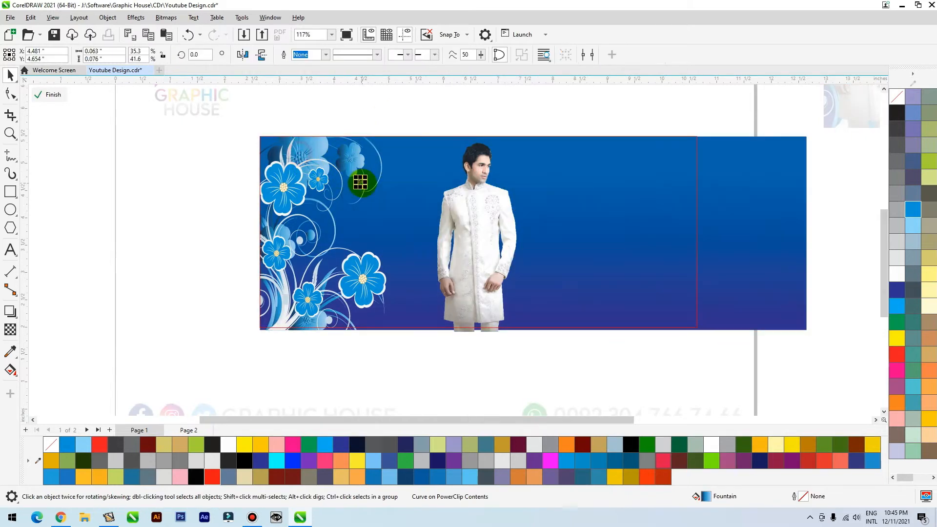
drag(438, 106, 181, 334)
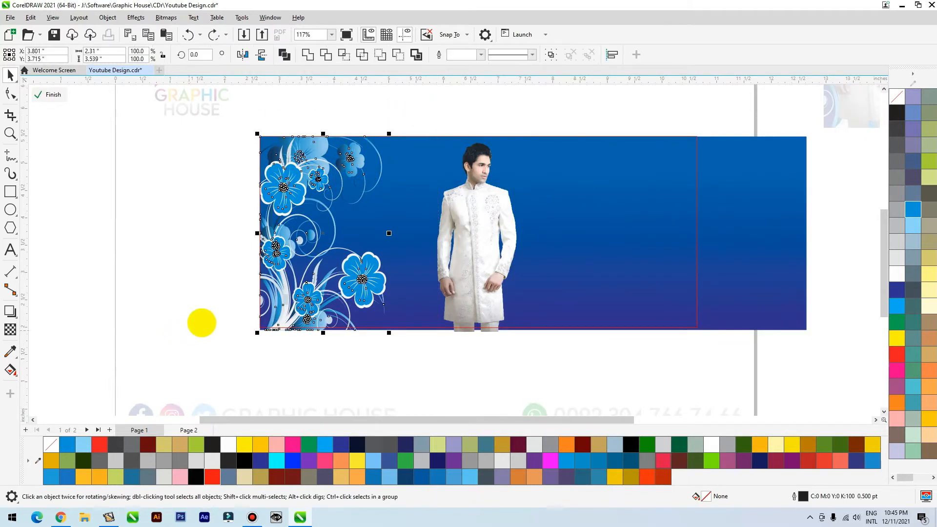
click(10, 330)
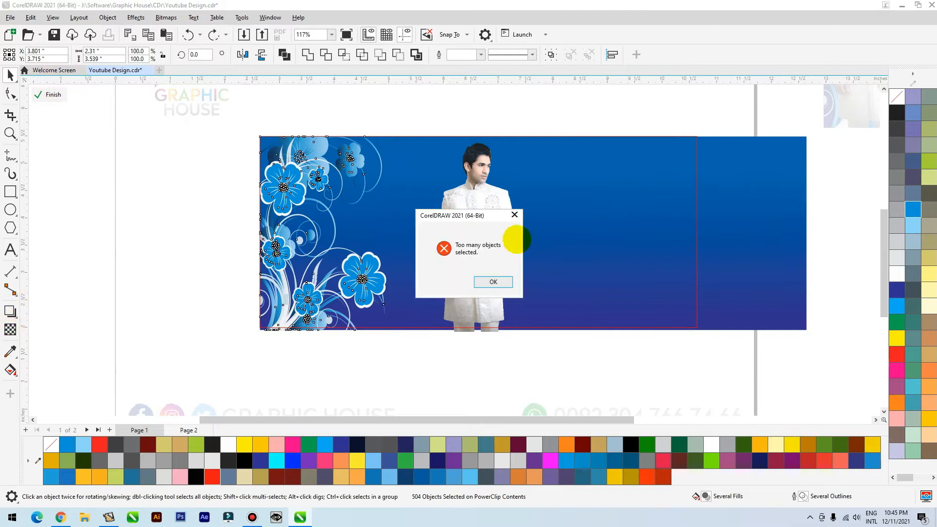
click(515, 215)
Step: Fill all parts of the flower artwork with light blue, C:40 M:0 Y:0 K:0
click(151, 213)
key(F2)
drag(192, 111, 447, 332)
click(508, 168)
click(474, 151)
drag(459, 139, 519, 118)
key(ctrl+z)
click(413, 151)
scroll(362, 174, down, 1)
drag(533, 151, 360, 318)
click(912, 221)
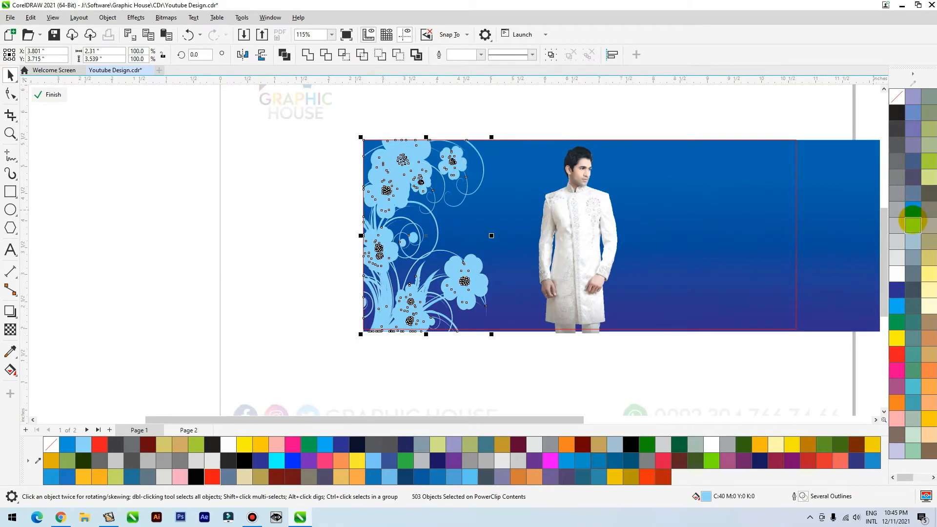
Step: Try to give the flower artwork a drop shadow, and undo its light blue fill
click(235, 282)
drag(512, 210, 303, 351)
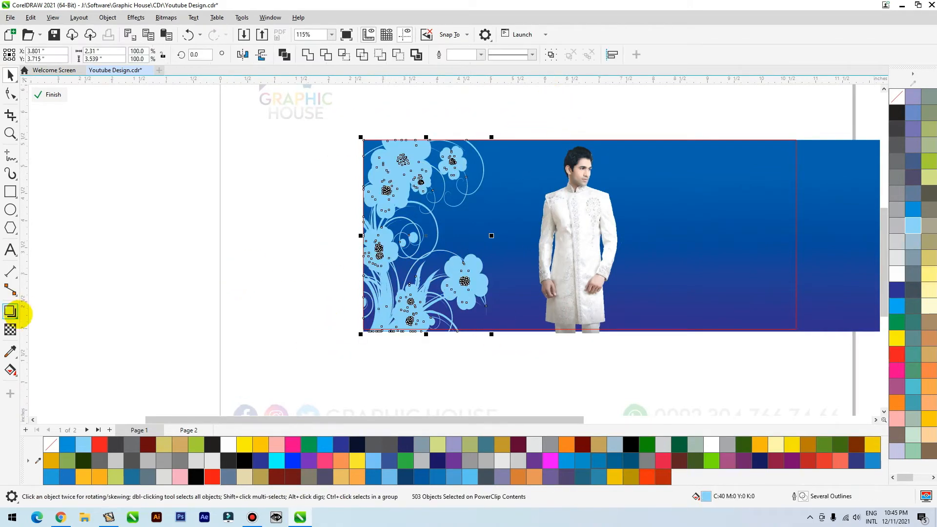
click(18, 312)
click(490, 282)
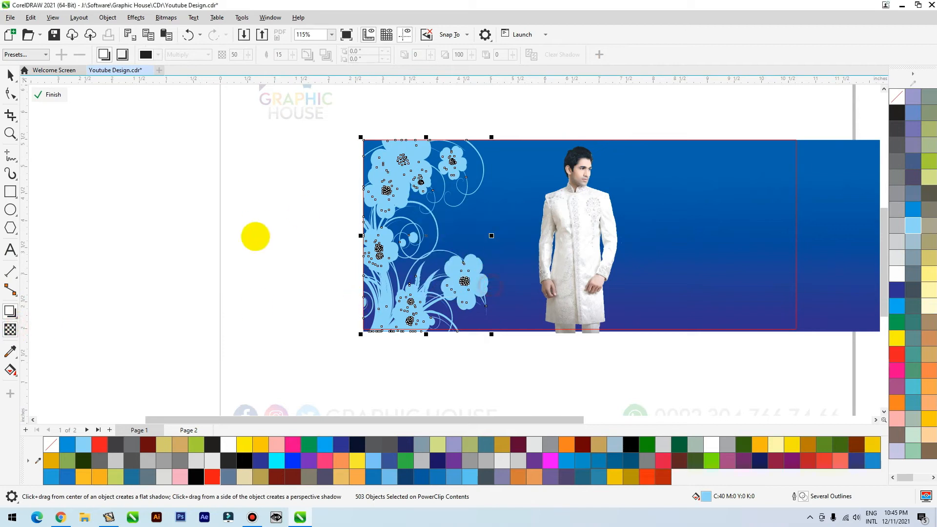
key(space)
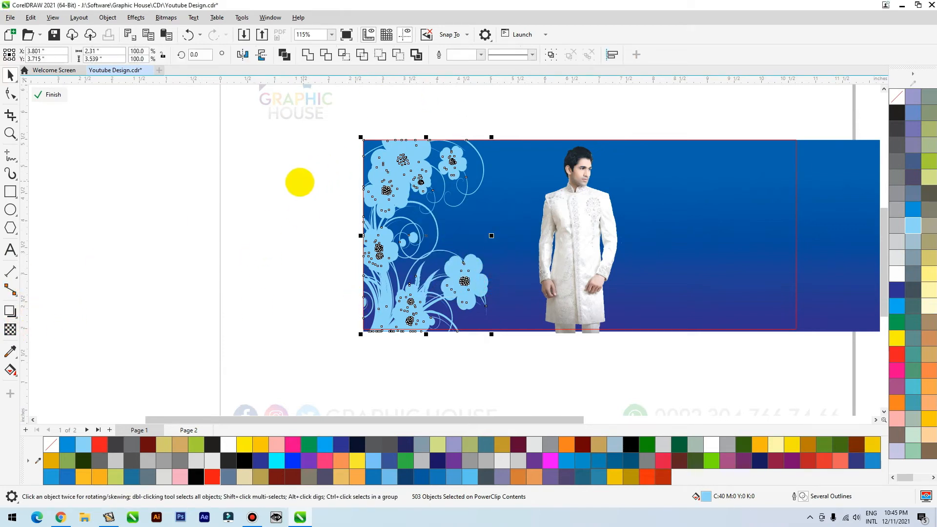
click(295, 182)
key(ctrl+z)
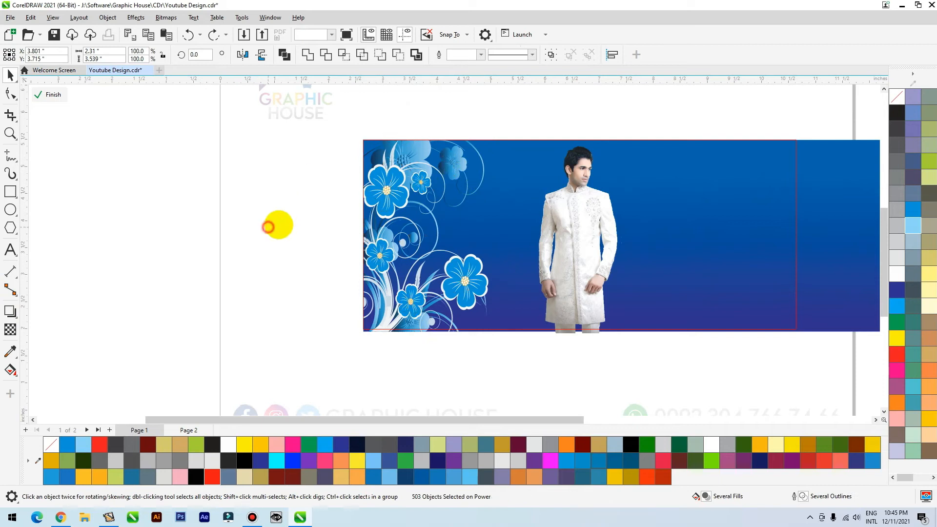
Step: Delete the small flower and the pale one behind it at the bottom of the flower artwork
click(268, 225)
key(z)
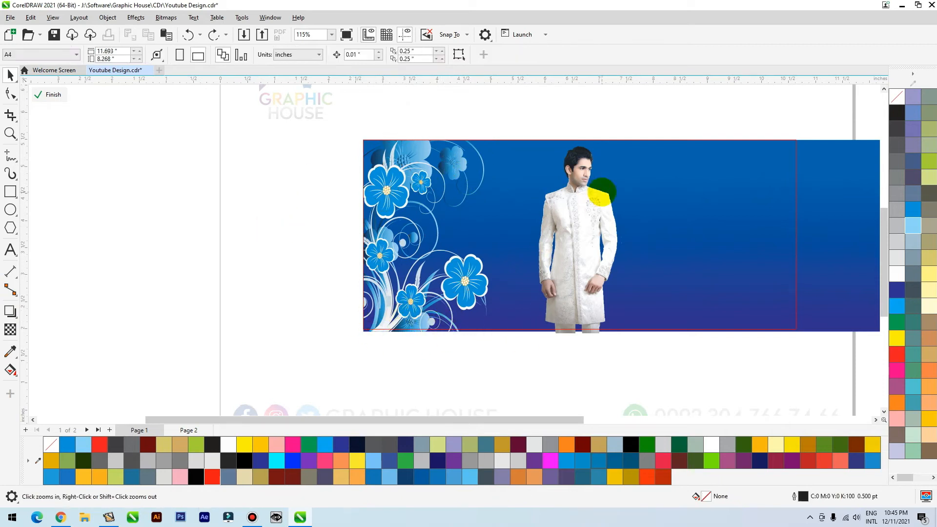
drag(598, 195, 242, 385)
drag(477, 366, 412, 216)
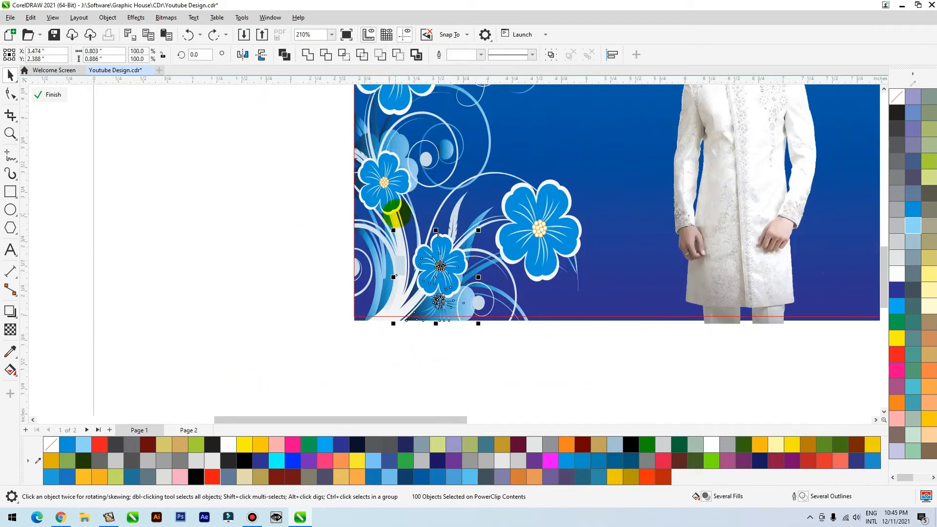
key(Delete)
drag(426, 289, 335, 324)
key(ctrl+z)
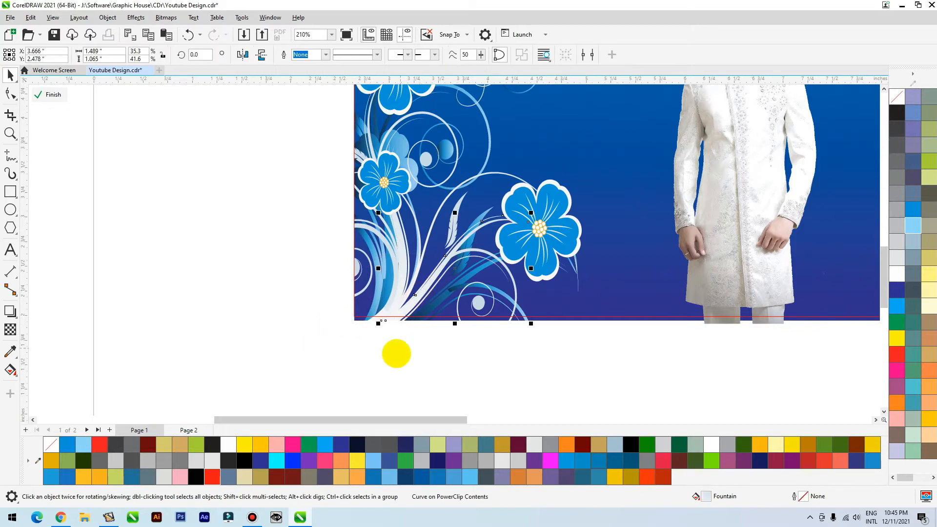
scroll(397, 353, down, 2)
click(483, 148)
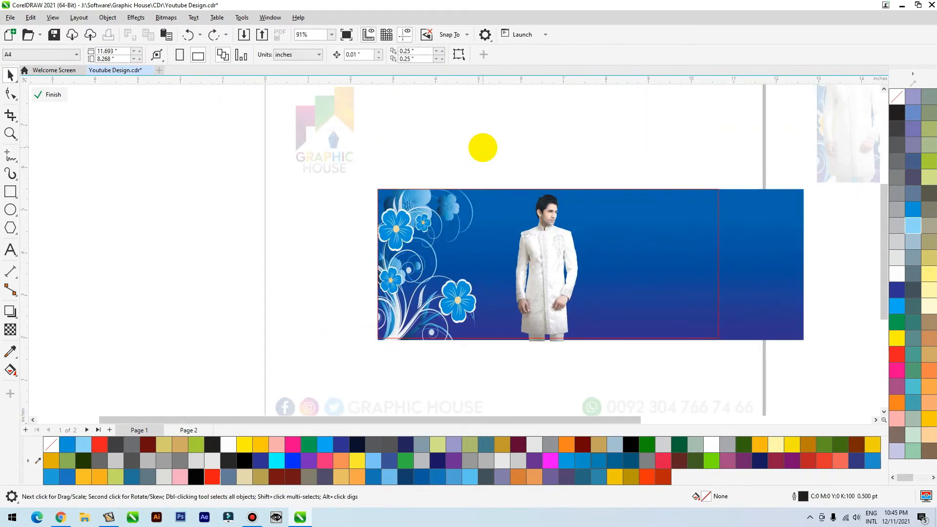
Step: Begin an import and browse to the bail folder in Software Vector (J:), under Use Data, Tags, my cdr
key(ctrl+i)
click(41, 213)
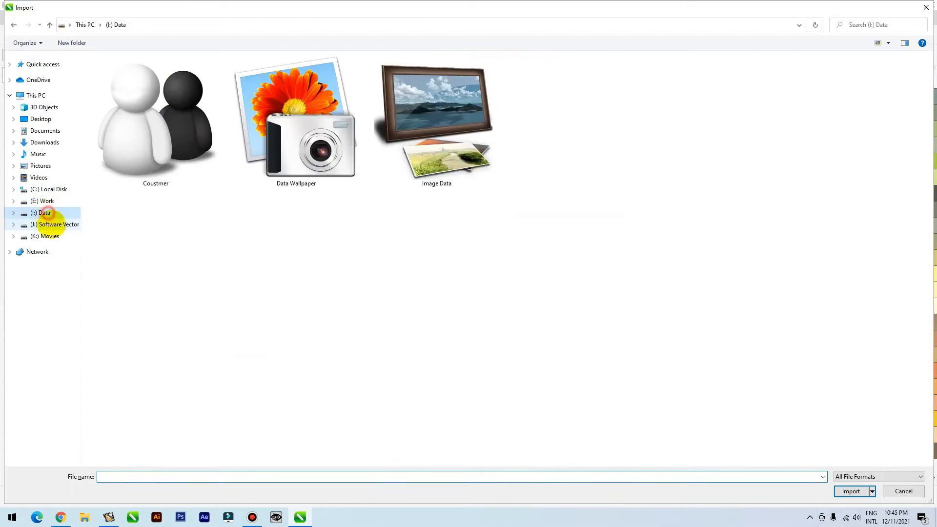
click(52, 225)
double_click(560, 160)
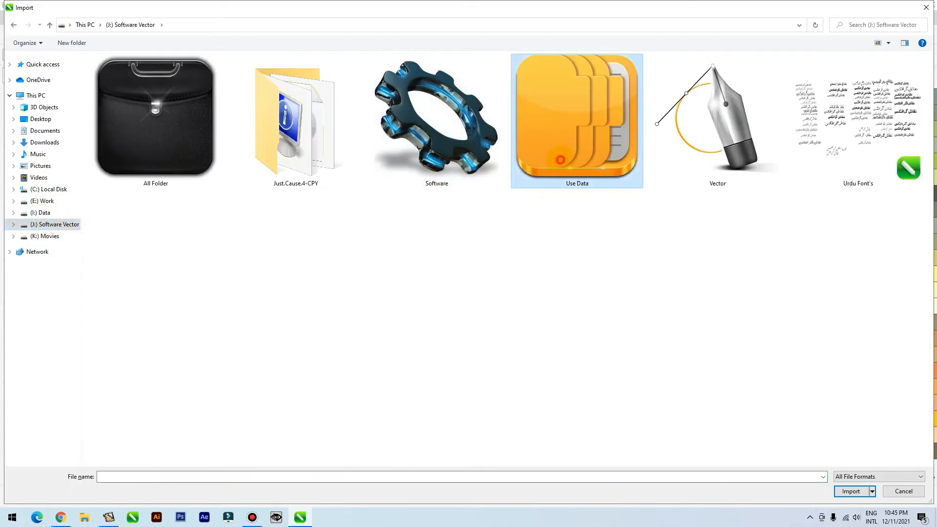
double_click(306, 266)
click(330, 135)
double_click(330, 135)
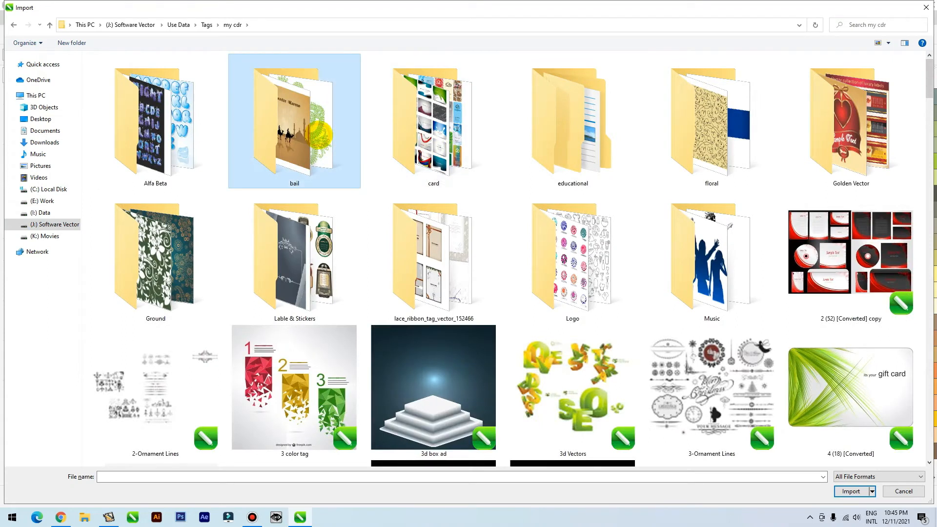
double_click(344, 136)
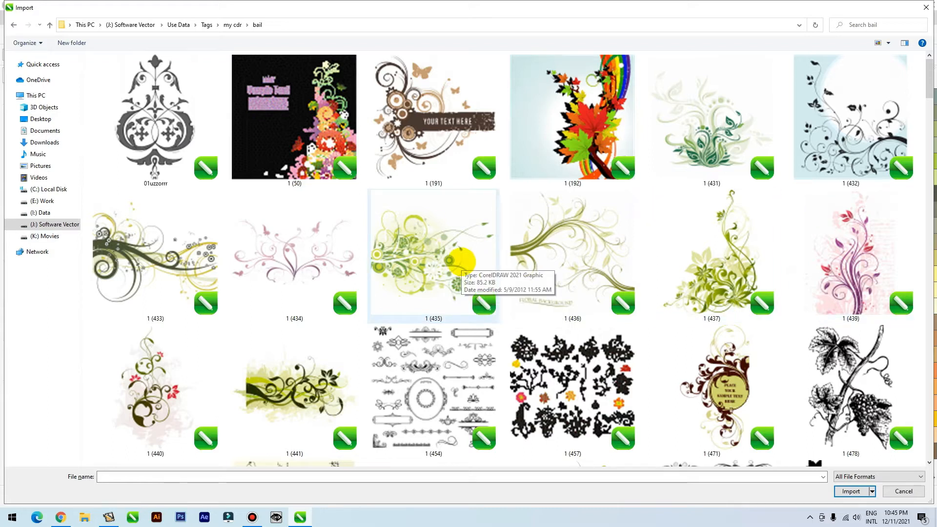
Step: Import the floral vector 1 (436) about 3.4 inches wide and place it beside the banner's left end
click(436, 255)
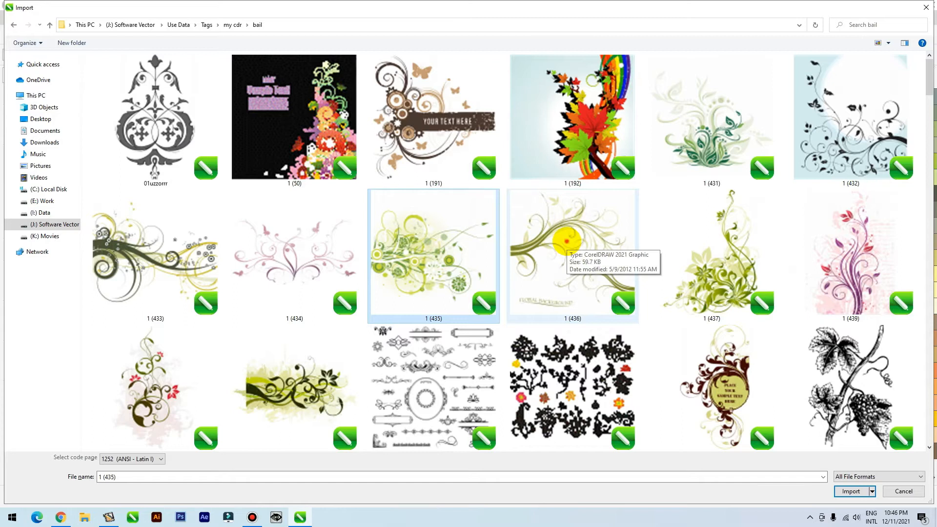
click(566, 239)
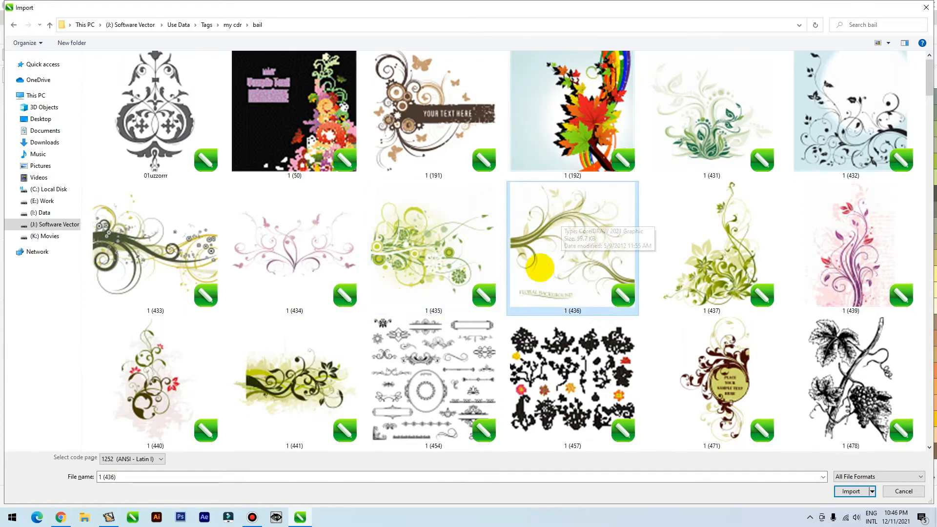
double_click(571, 228)
drag(247, 180, 397, 330)
drag(326, 228, 252, 246)
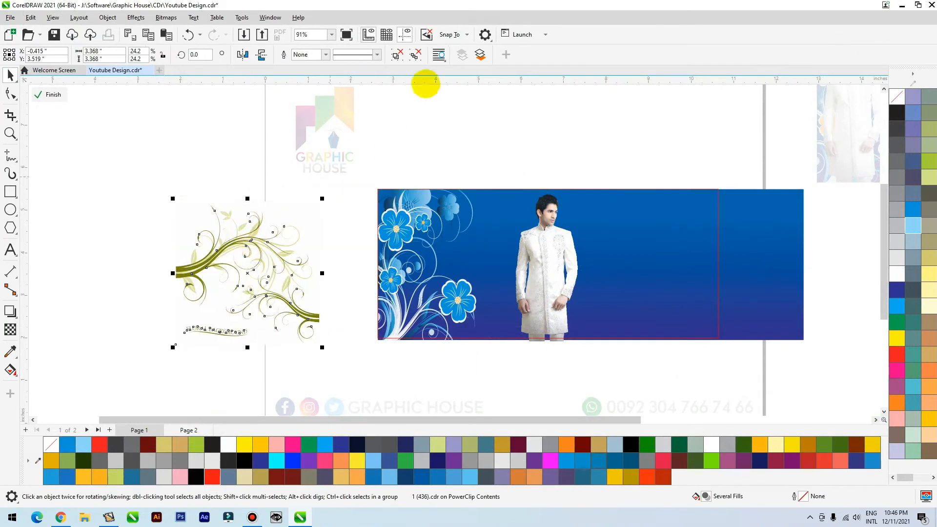
Step: Ungroup the imported floral vector and delete its background, caption text and lower branch, keeping only the upper branch
click(397, 56)
click(339, 168)
drag(299, 311, 331, 350)
key(Delete)
drag(233, 328, 209, 357)
key(Delete)
drag(208, 262, 156, 184)
key(ctrl+z)
drag(302, 310, 131, 349)
key(Delete)
Step: Delete the whole blue flower artwork at the left end of the banner background
click(392, 288)
drag(515, 164, 322, 376)
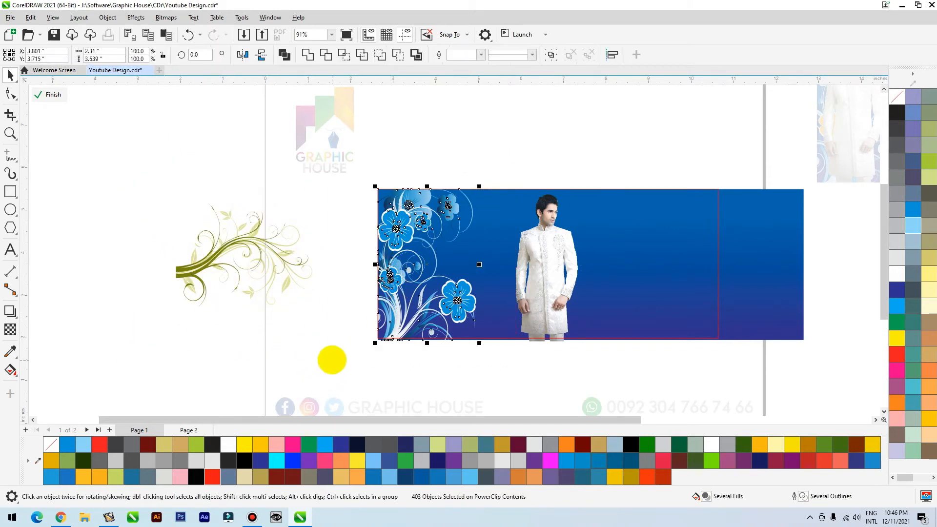
key(Delete)
Step: Recolour the two parts of the green branch ornament in blue and light blue
drag(227, 255, 294, 180)
key(ctrl+z)
click(329, 339)
click(193, 268)
drag(404, 163, 144, 328)
Step: Move the branch ornament onto the banner's left end and rotate it about 57 degrees so it grows upward
drag(267, 239, 433, 273)
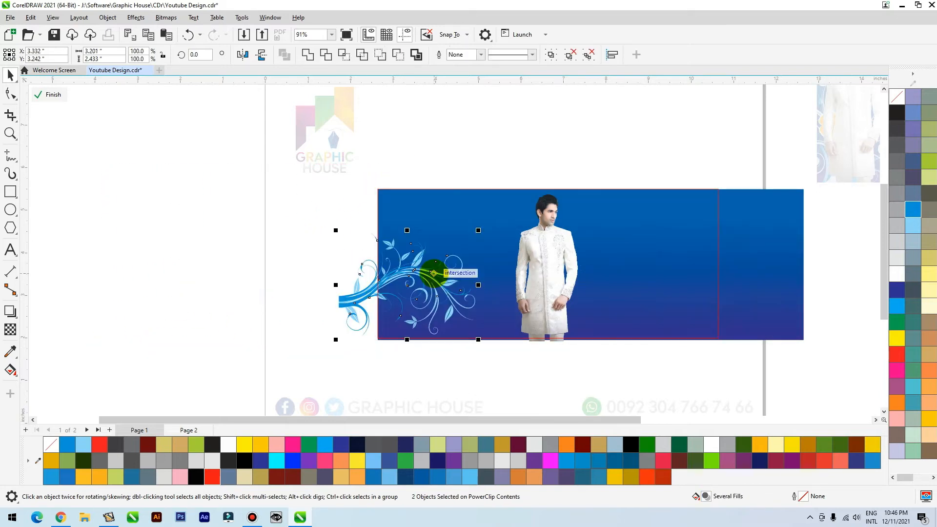
click(434, 273)
drag(477, 223, 432, 155)
Step: Apply a uniform transparency of 50 to both parts of the branch ornament
key(z)
drag(299, 218, 525, 358)
click(11, 330)
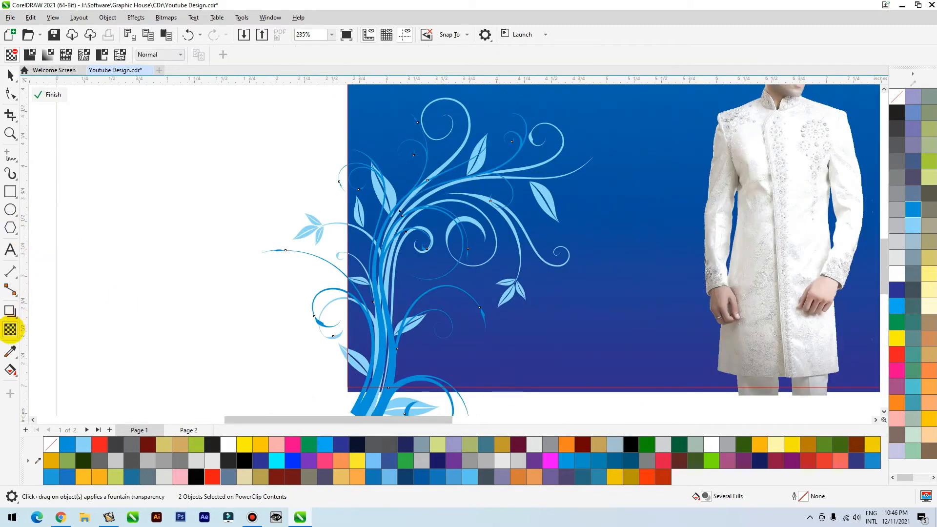
click(29, 54)
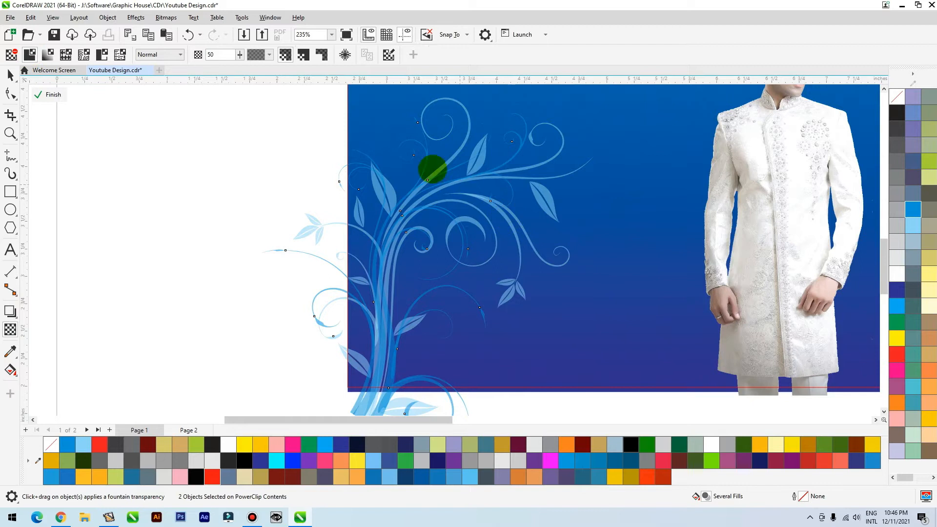
click(11, 75)
Step: Enlarge the branch to about 4.2 inches wide over the banner's lower-left corner and place a copy at the right end
scroll(283, 308, down, 2)
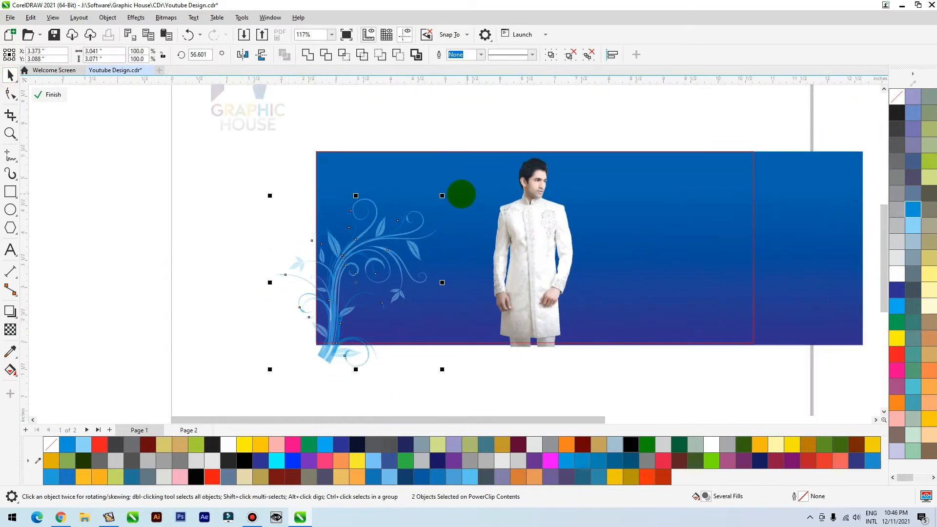
drag(442, 196, 488, 157)
drag(418, 192, 365, 242)
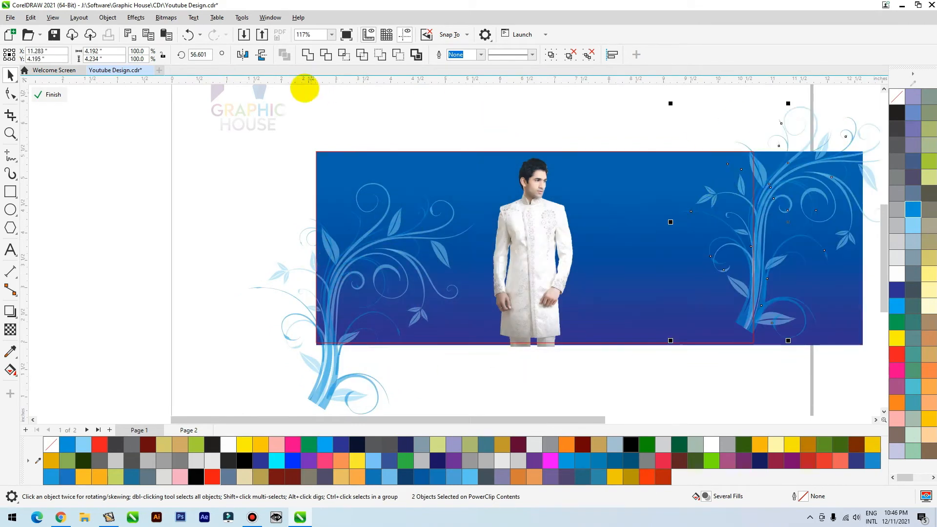
Step: Mirror the copied branch vertically, shrink it at the banner's upper-right corner and finish editing the PowerClip contents
click(261, 55)
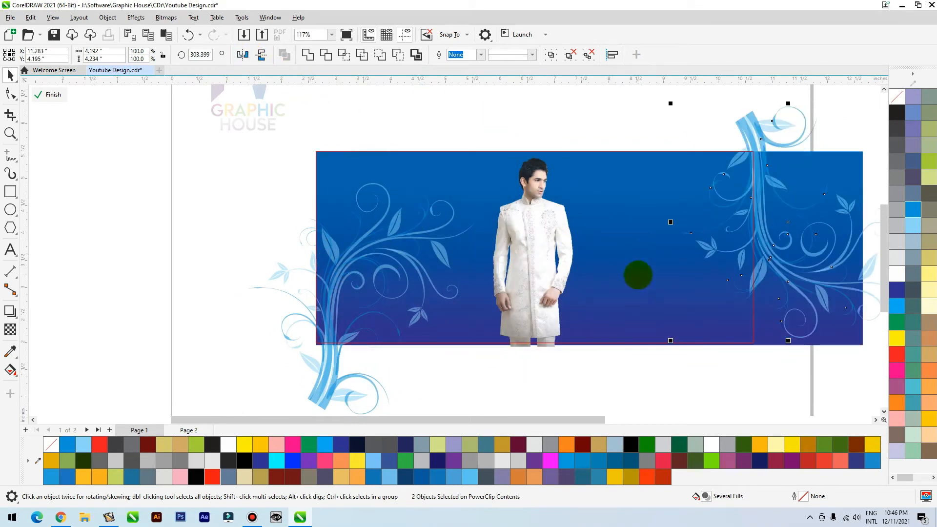
drag(670, 340, 795, 138)
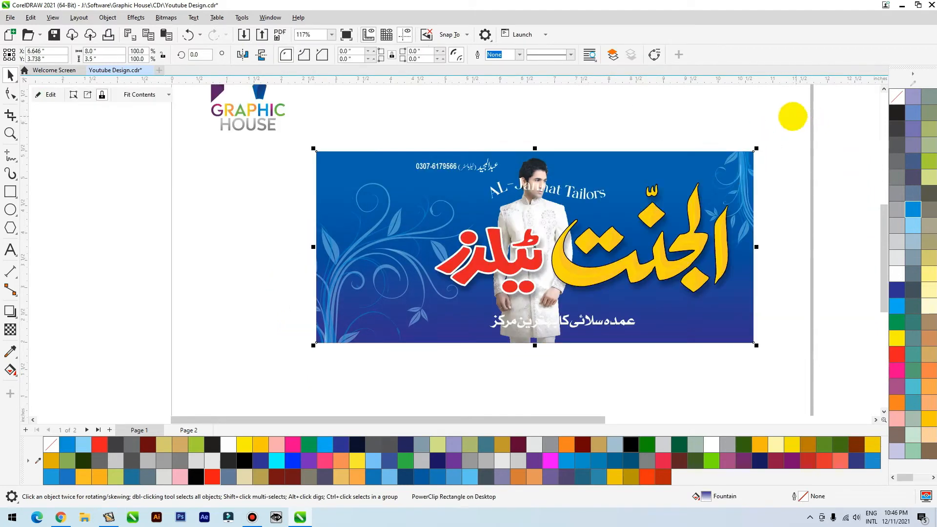
Step: Reopen the banner's PowerClip contents and move the man's photo to the left, just beyond the banner's left edge
click(539, 204)
double_click(537, 155)
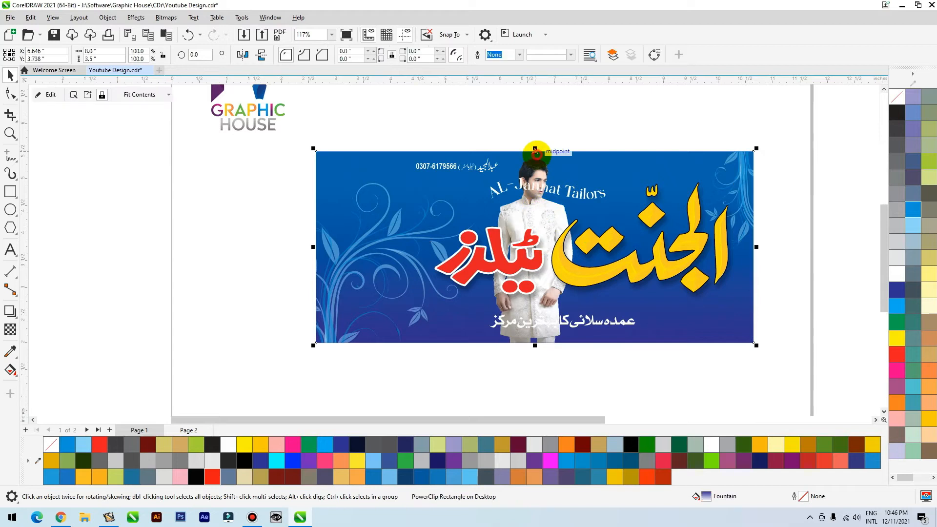
drag(530, 306, 272, 318)
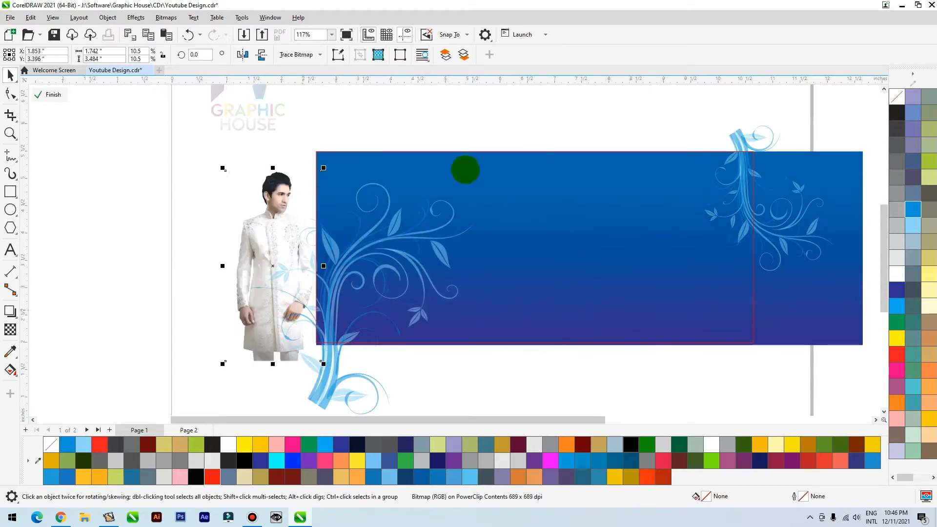
Step: Take the man's photo out of the banner's PowerClip contents and place it on the page just left of the banner
key(ctrl+x)
ctrl+click(475, 125)
key(ctrl+v)
drag(294, 251, 297, 266)
drag(609, 281, 613, 243)
key(ctrl+z)
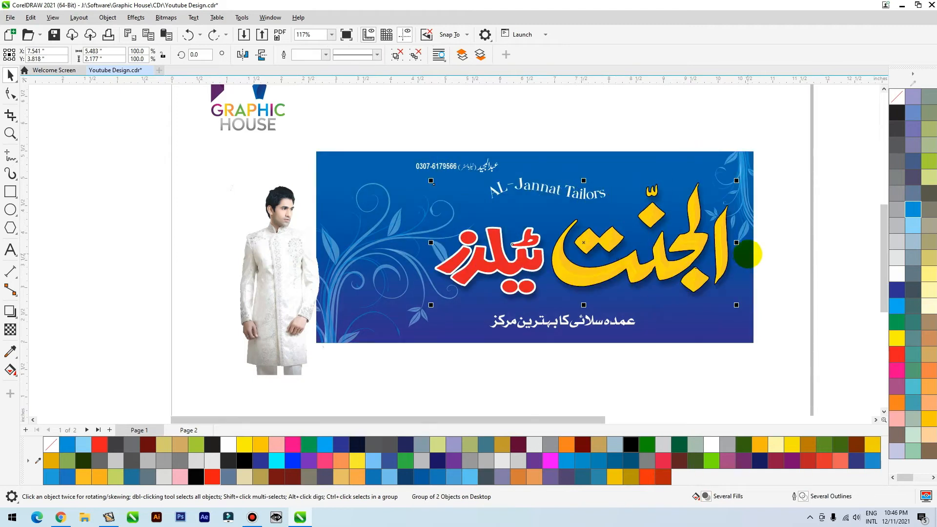
Step: Centre the two-word Urdu title horizontally and vertically on the banner
shift+click(748, 254)
key(c)
key(e)
click(779, 224)
Step: Ungroup the Urdu title so that its two words and their shadow are separate objects
click(661, 263)
drag(662, 264, 688, 247)
key(ctrl+z)
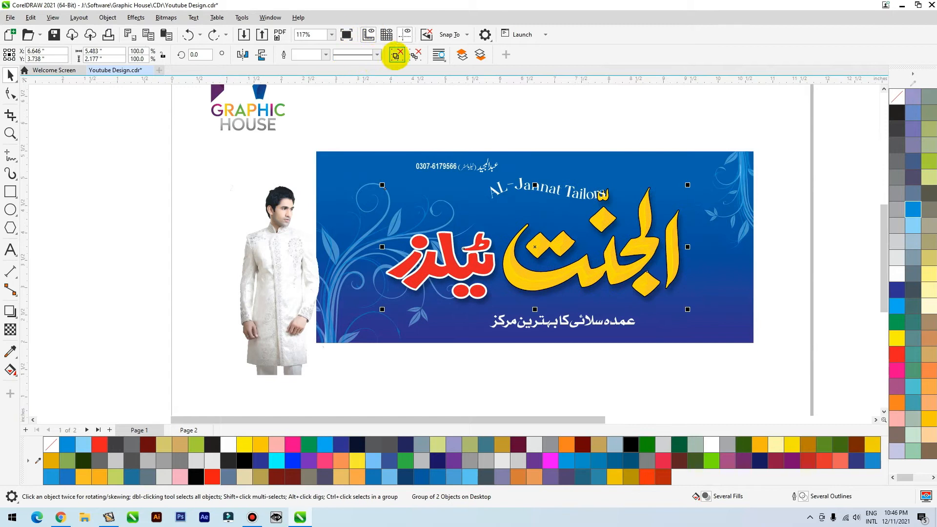
click(521, 113)
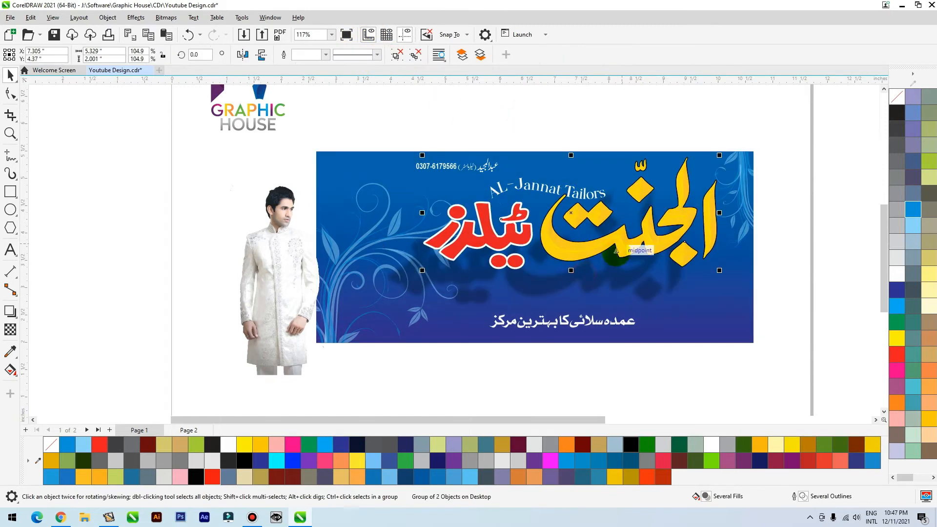
click(596, 294)
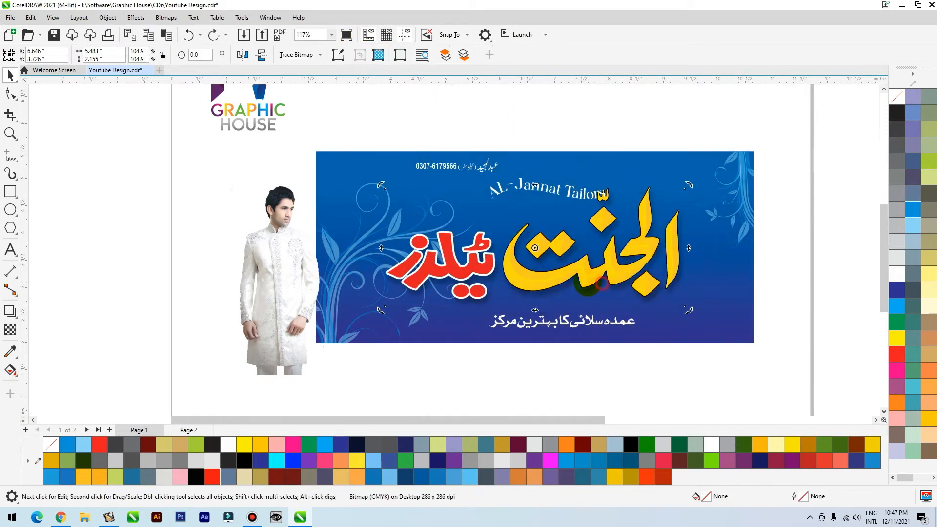
click(493, 127)
Step: Set the yellow title word's base fill to white and undo the removal of its clipped golden texture
click(566, 250)
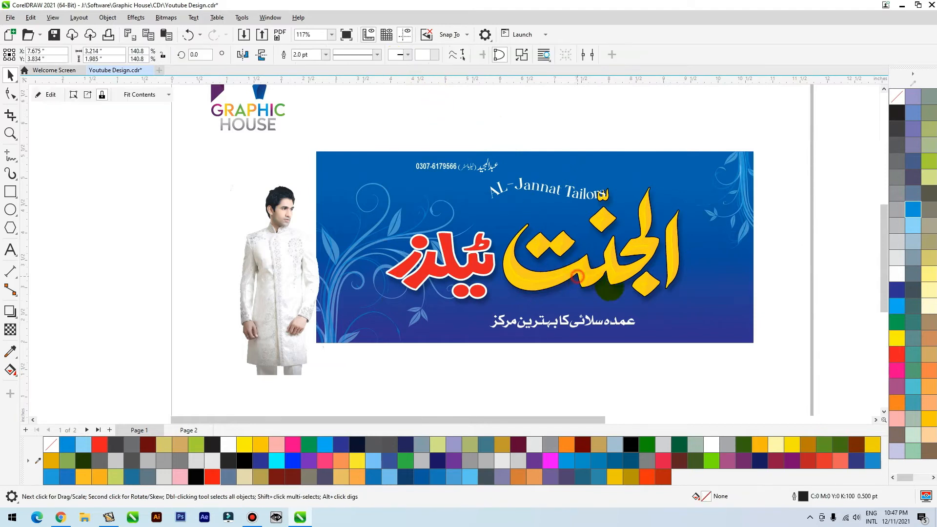
key(shift+F2)
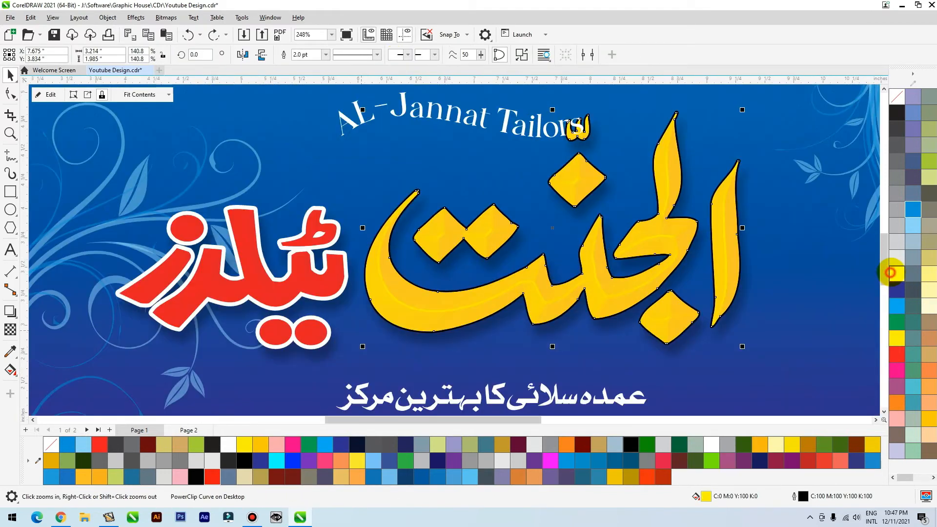
click(896, 271)
scroll(598, 270, down, 2)
key(ctrl+z)
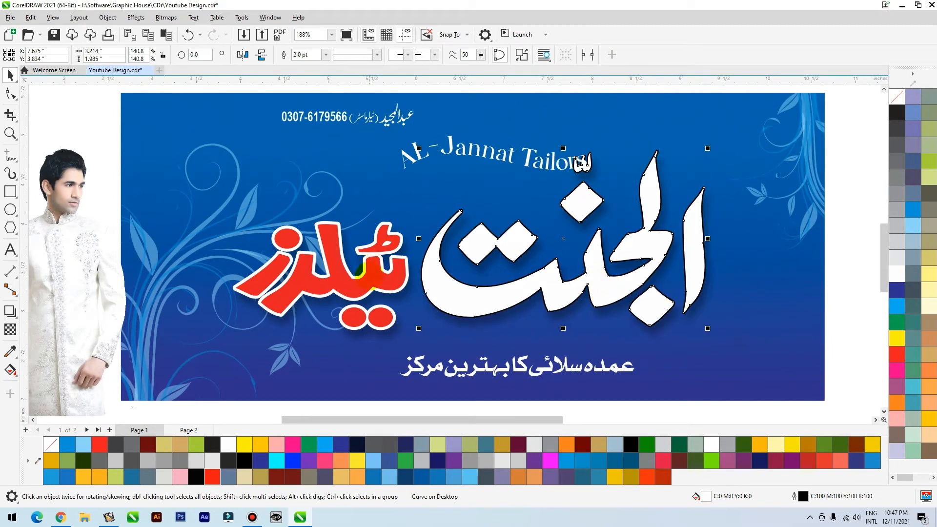
key(ctrl+z)
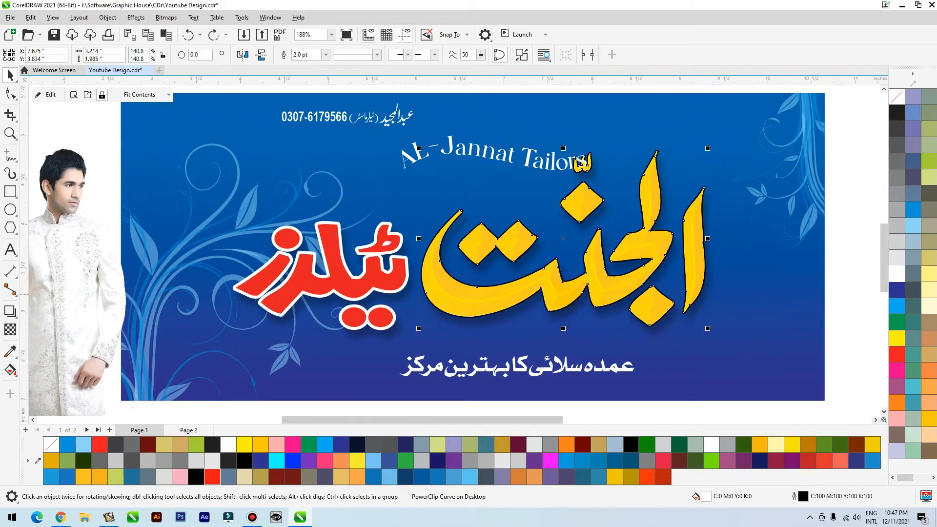
Step: Delete the separate shadow bitmap behind the two title words
click(346, 240)
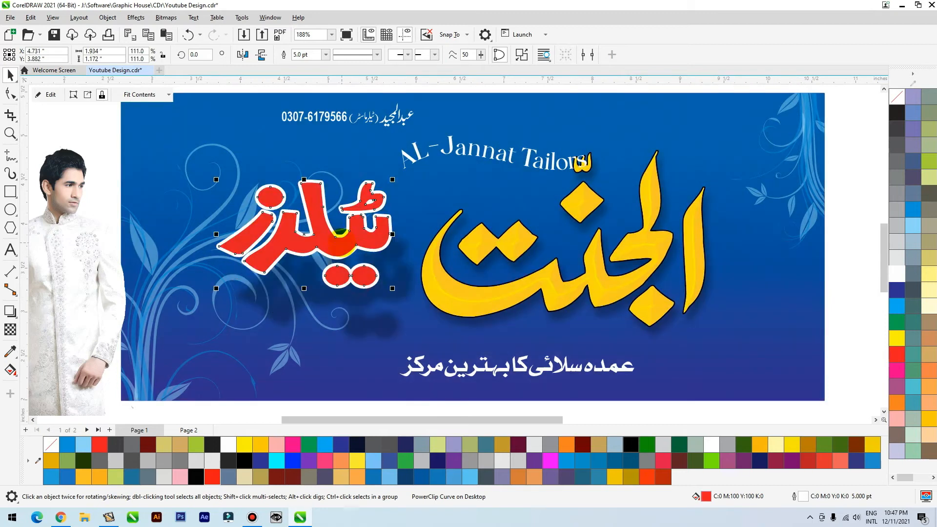
click(437, 328)
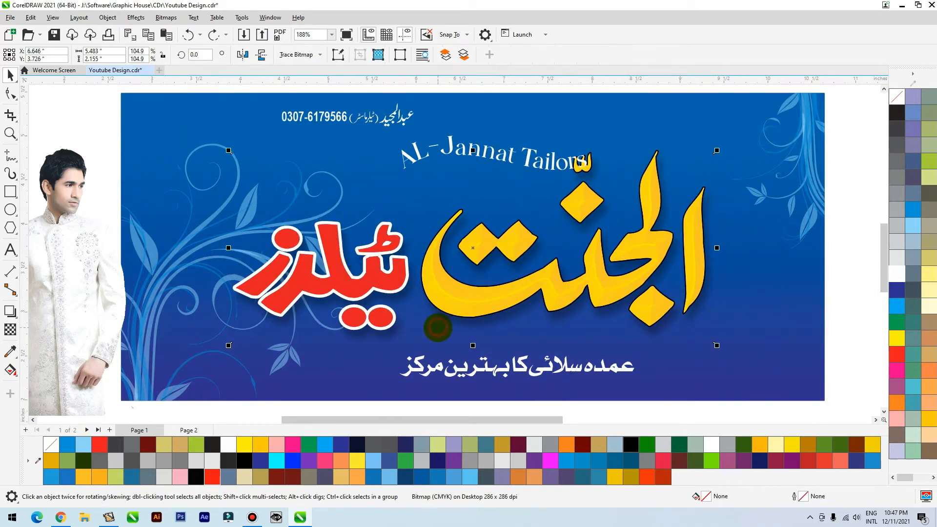
key(Delete)
Step: Recolour the red title word white without an outline and move both title words about 0.5 inch to the right
click(377, 288)
key(ctrl+z)
click(897, 272)
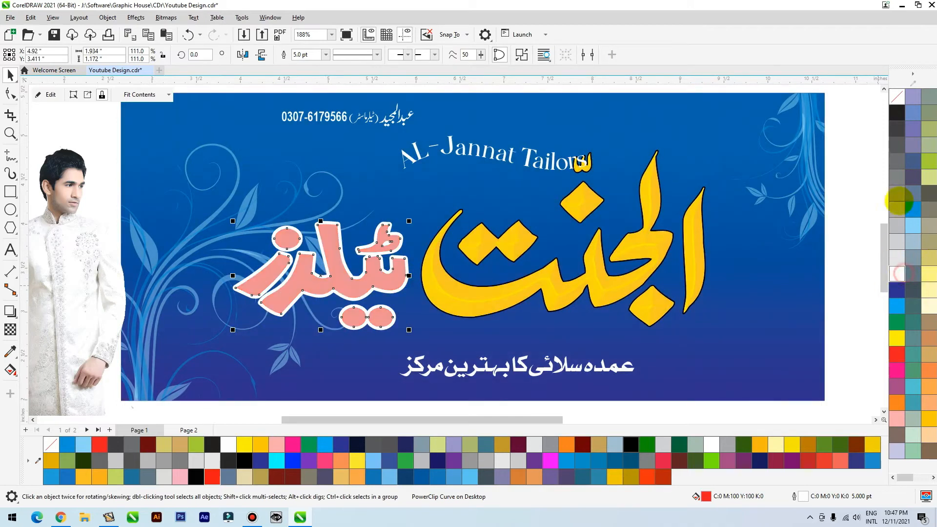
right_click(897, 96)
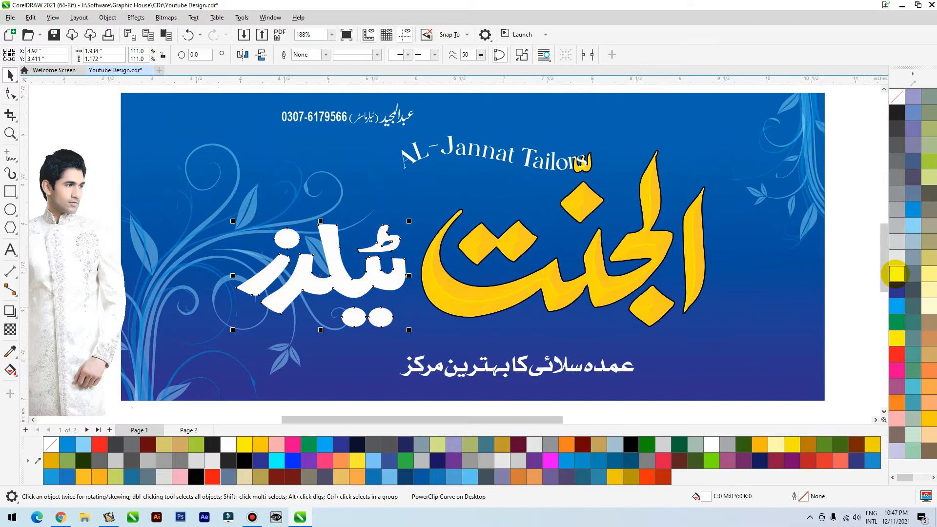
shift+click(496, 296)
drag(495, 296, 536, 296)
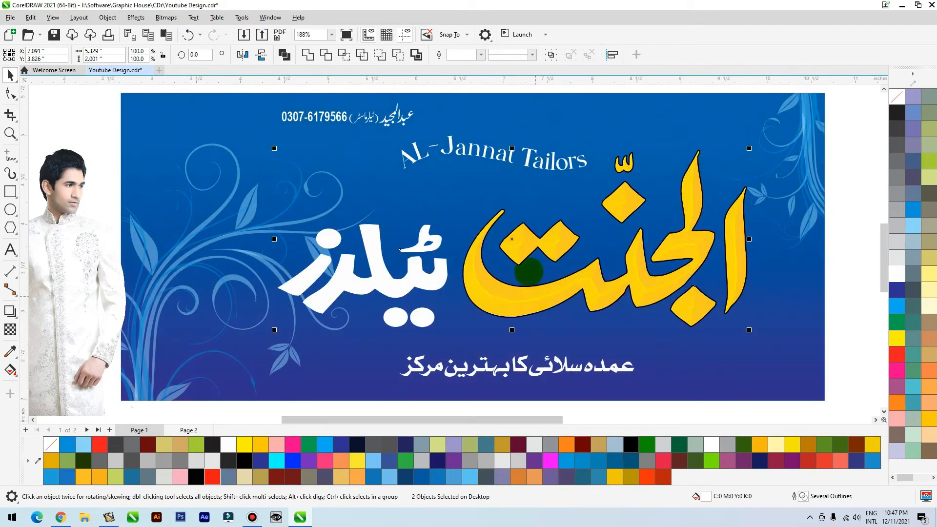
Step: Lower the AL-Jannat Tailors text closer to the Urdu title and centre the slogan horizontally on the banner
drag(508, 163, 497, 193)
drag(566, 370, 530, 365)
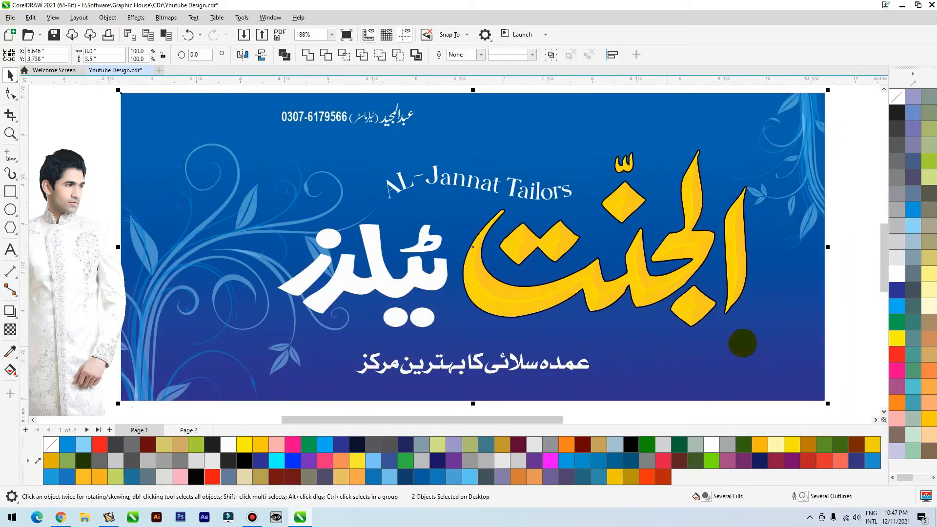
click(833, 311)
Step: Move the man's photo onto the banner's left end, shrink it slightly and place it inside the banner's PowerClip
drag(74, 276, 202, 256)
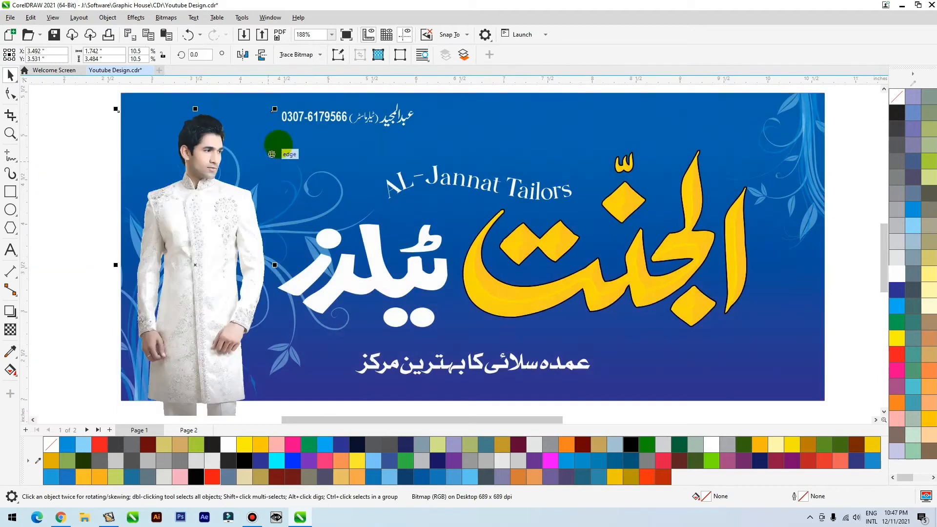
drag(273, 110, 267, 124)
drag(219, 211, 216, 218)
click(122, 131)
Step: Add a drop shadow to the yellow title word with an opacity of 25 and a feathering of 5
click(499, 294)
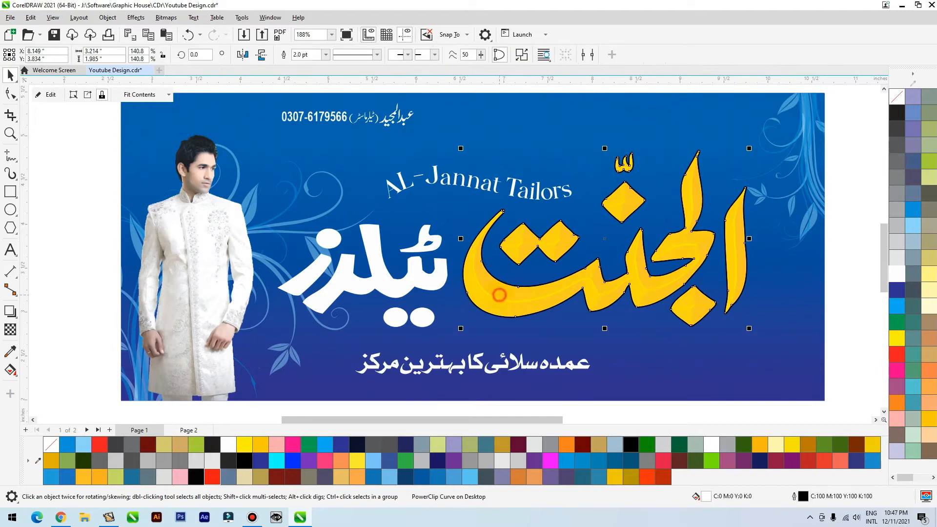
click(15, 313)
click(17, 315)
click(55, 311)
drag(604, 300, 601, 179)
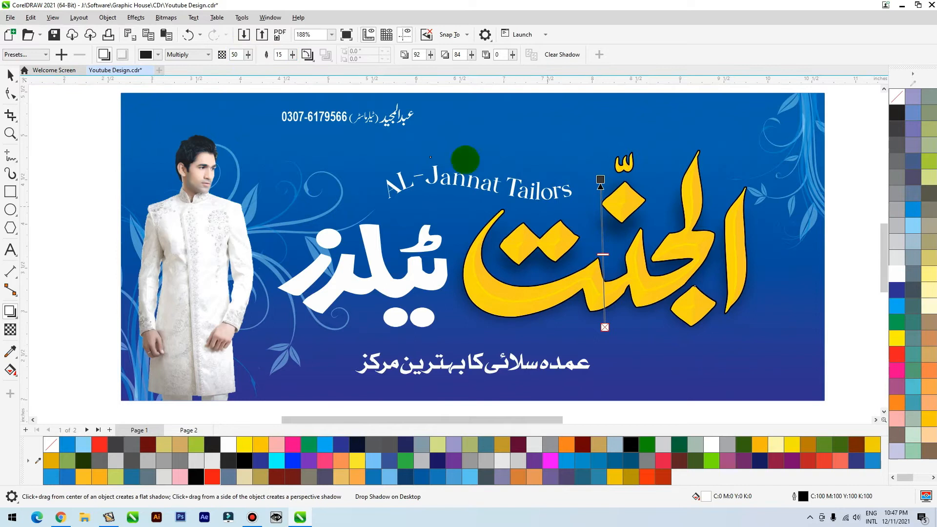
key(Return)
drag(603, 268, 603, 278)
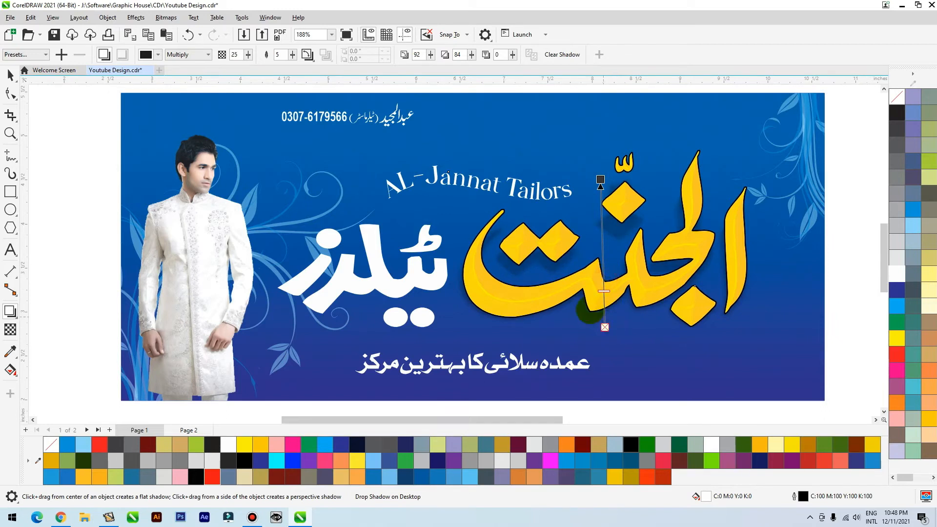
key(space)
Step: Duplicate the white title word slightly above itself and recolour the rear one bright blue
click(398, 301)
drag(388, 287, 383, 272)
right_click(383, 272)
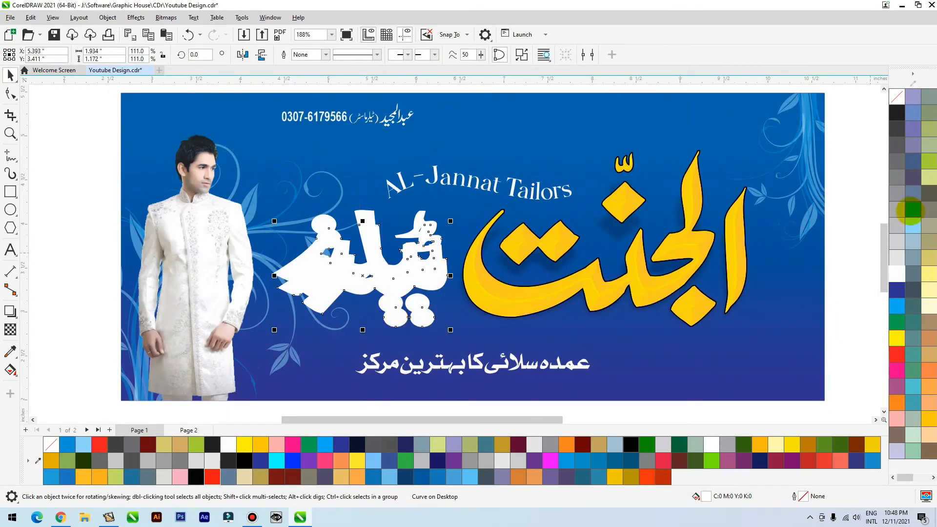
click(910, 210)
Step: Move the white word down over the blue one, leaving only a thin blue edge at its lower right
key(z)
click(453, 246)
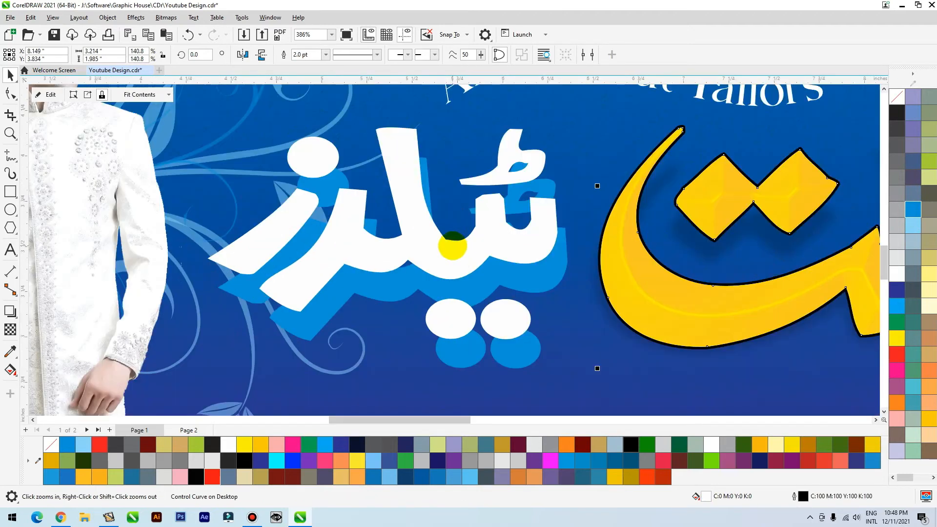
key(space)
drag(450, 254, 455, 279)
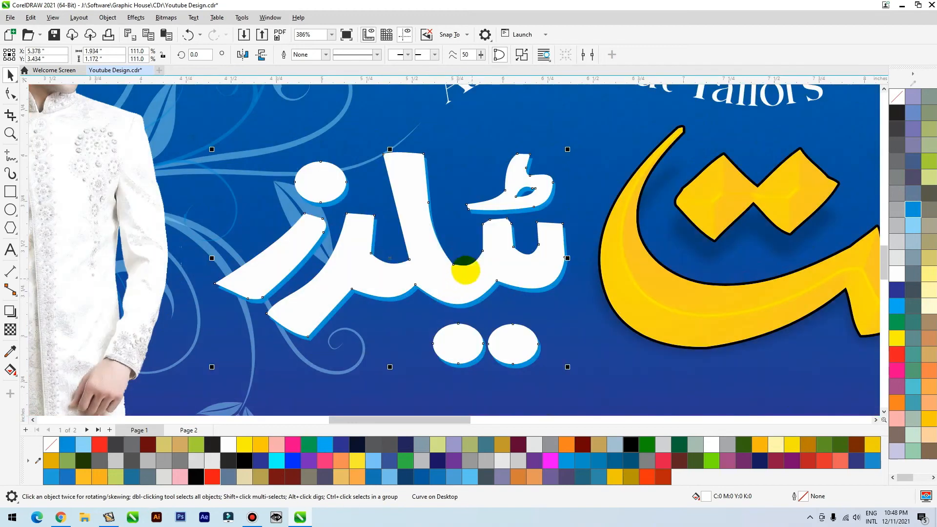
Step: Add a drop shadow to the white title word with an opacity of 22 and a feathering of 5
click(10, 311)
click(44, 308)
drag(390, 364, 412, 193)
drag(400, 281, 399, 305)
text(5)
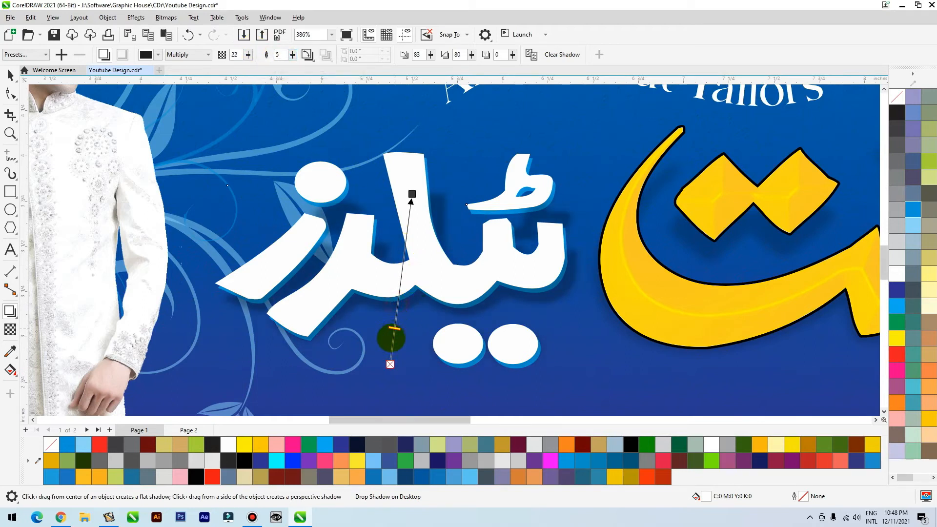
scroll(403, 322, down, 2)
key(space)
click(575, 129)
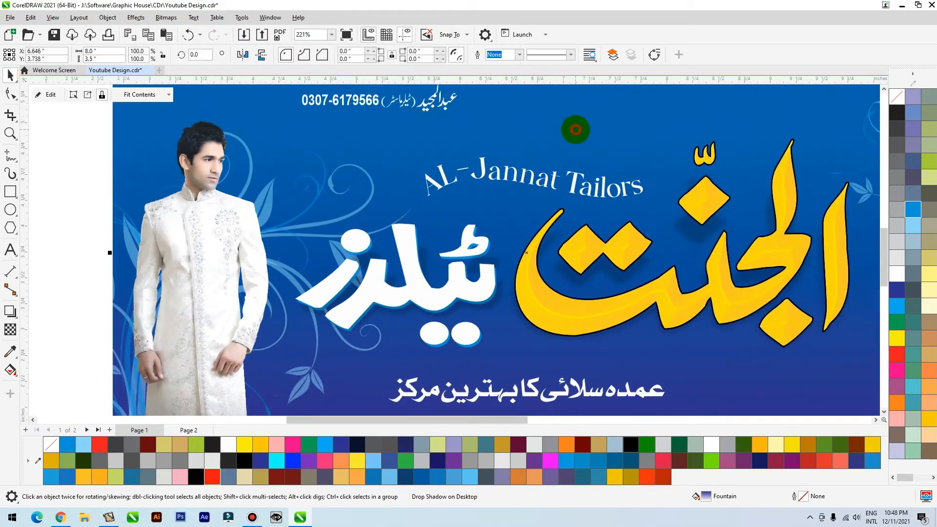
key(shift+F2)
scroll(445, 243, down, 1)
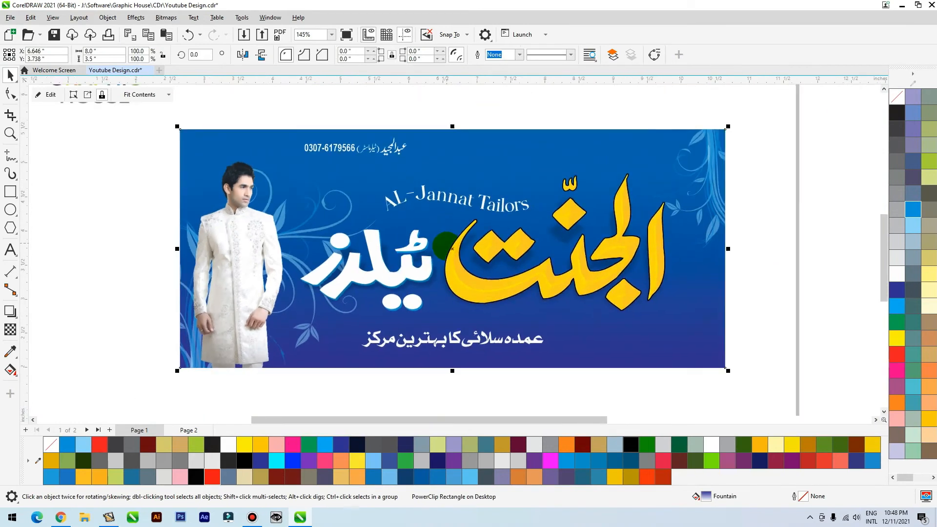
click(423, 380)
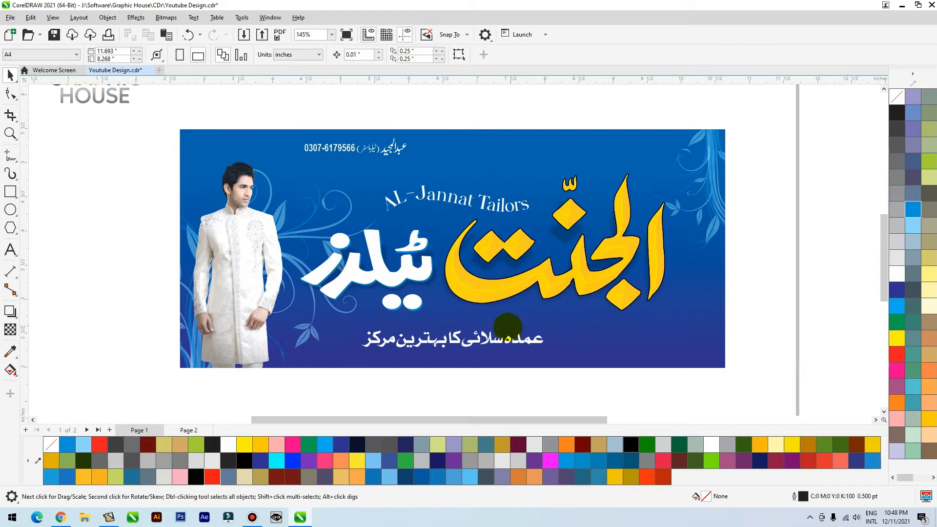
click(497, 341)
shift+click(604, 335)
click(490, 376)
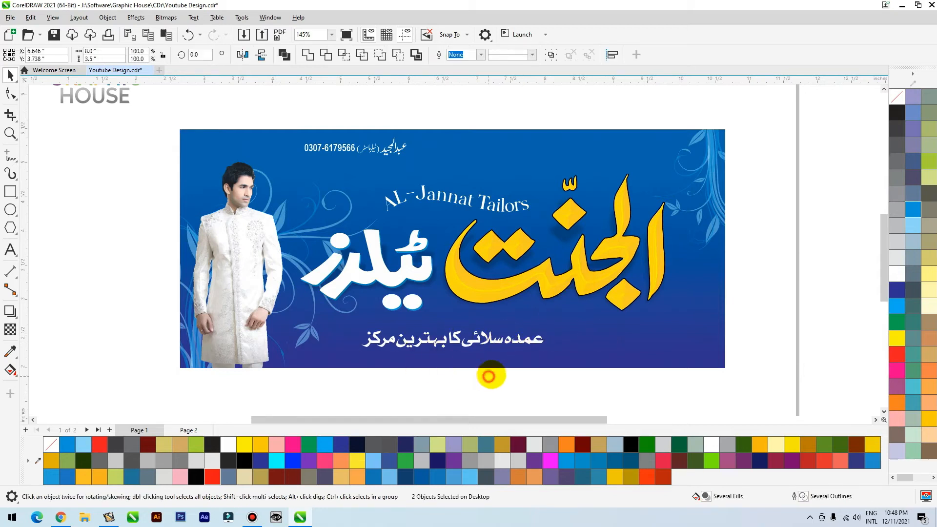
Step: Group the title words with the AL-Jannat Tailors text and draw a helper rectangle from the man to the banner's right edge
drag(772, 141, 269, 322)
key(ctrl+g)
key(F6)
drag(281, 254, 725, 311)
key(space)
Step: Centre the title group horizontally on the helper rectangle
click(655, 225)
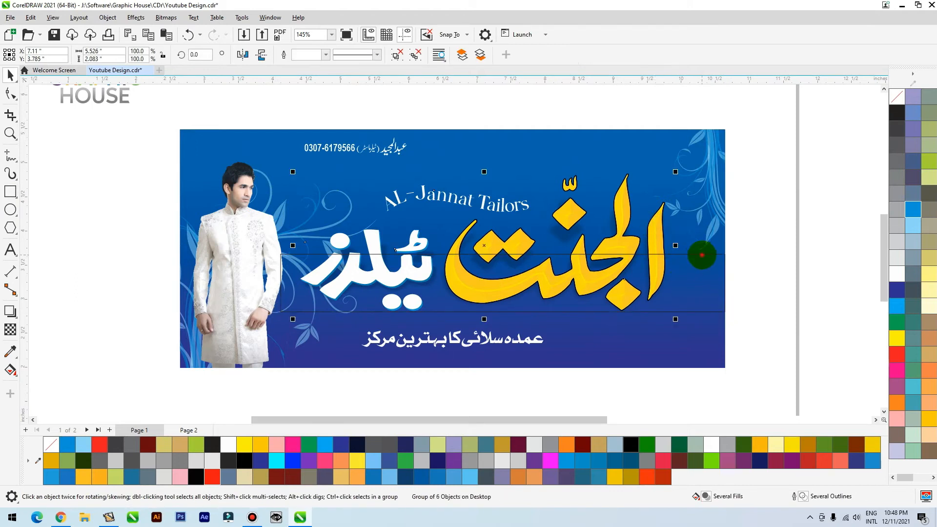
shift+click(702, 254)
key(c)
click(777, 255)
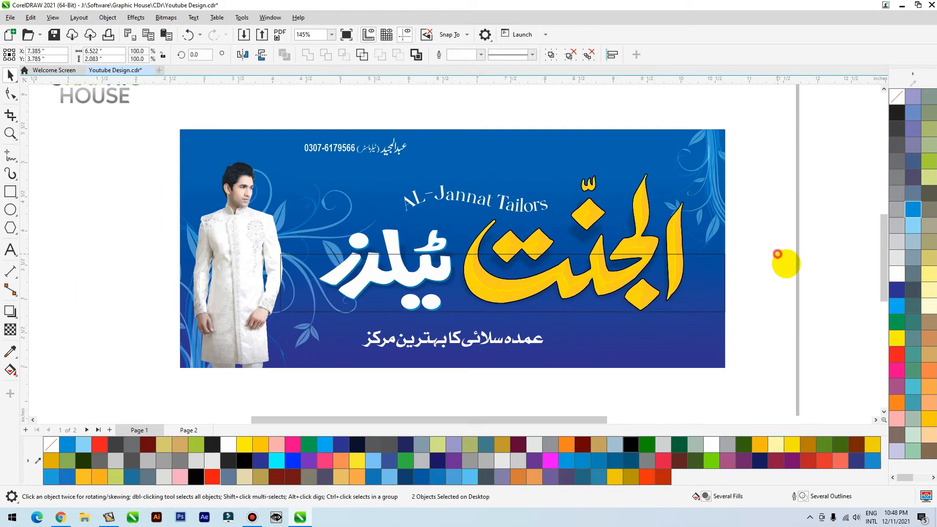
Step: Centre the slogan horizontally on the helper rectangle and delete the rectangle
click(412, 346)
shift+click(559, 312)
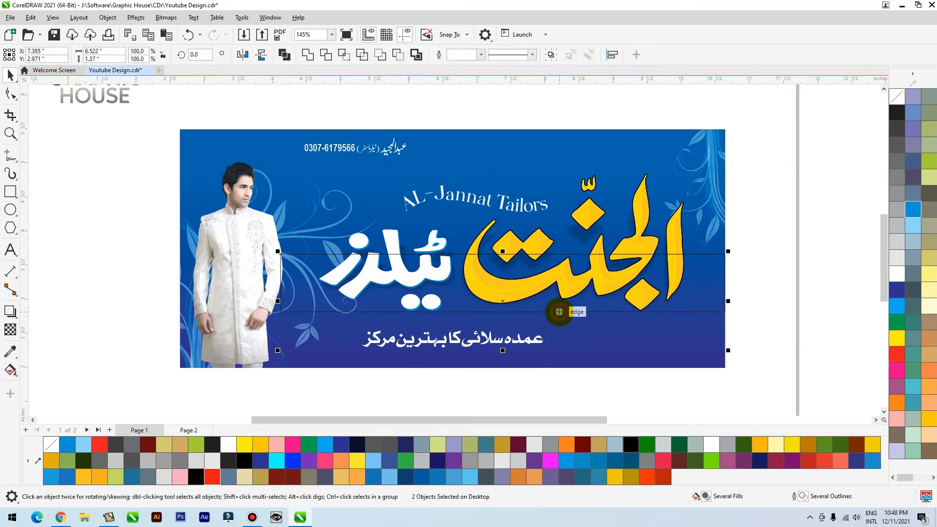
key(c)
click(764, 268)
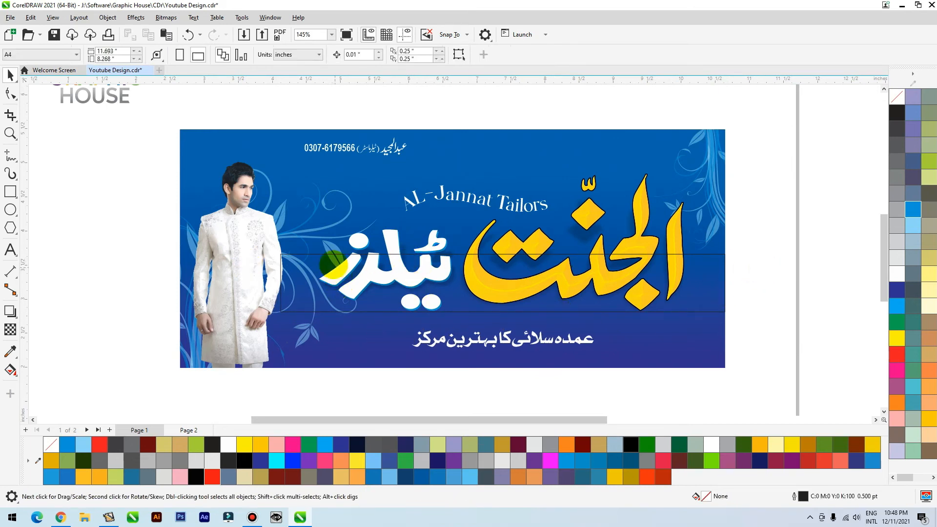
click(323, 254)
Step: In the banner's PowerClip contents, rotate the upper-right branch to about 314 degrees, move it slightly up and finish editing
click(678, 211)
ctrl+click(724, 194)
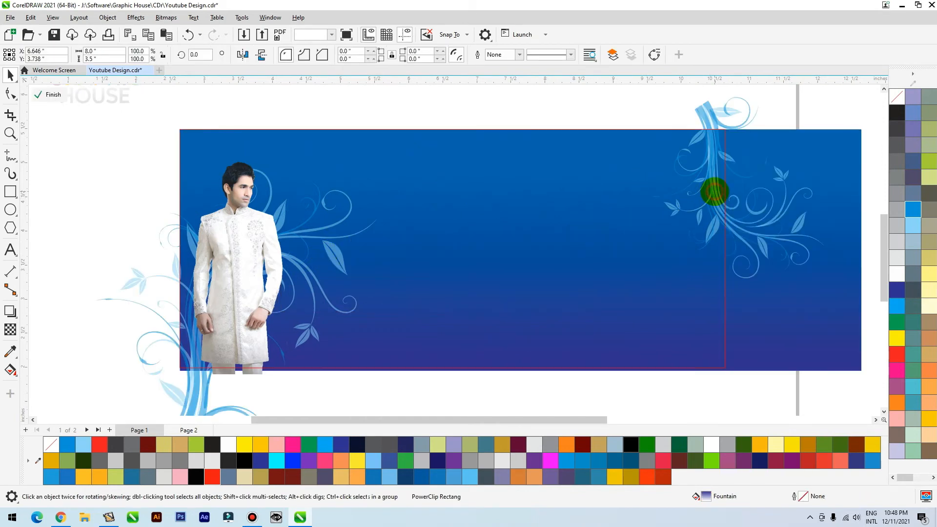
click(728, 209)
drag(792, 274, 779, 257)
scroll(609, 228, down, 2)
mouse_move(613, 117)
mouse_down()
mouse_move(684, 211)
mouse_move(757, 267)
mouse_move(754, 245)
mouse_up()
click(746, 257)
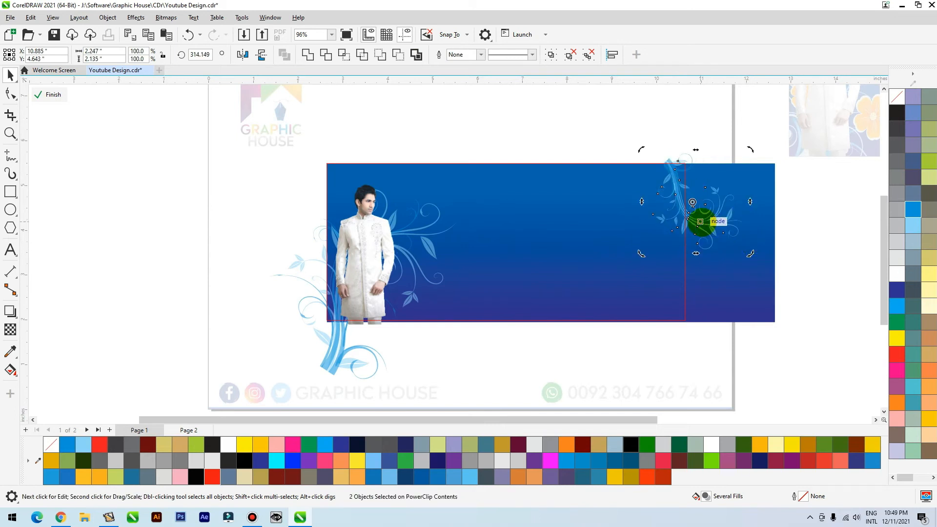
drag(702, 224, 703, 215)
ctrl+click(721, 121)
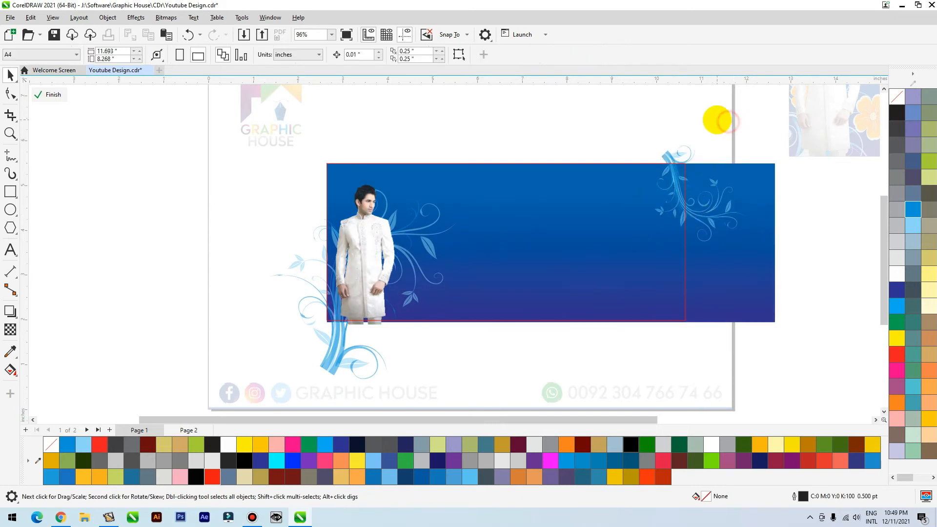
Step: Cut the two-piece branch behind the man out of the banner's PowerClip contents and paste it onto the page
key(F2)
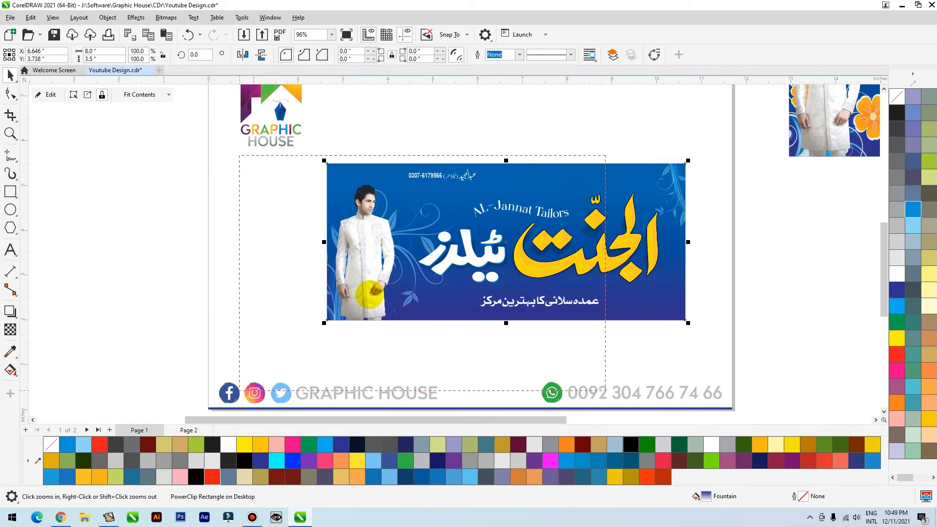
click(344, 308)
ctrl+click(448, 315)
click(442, 276)
drag(443, 280, 420, 309)
key(ctrl+z)
drag(247, 339, 350, 384)
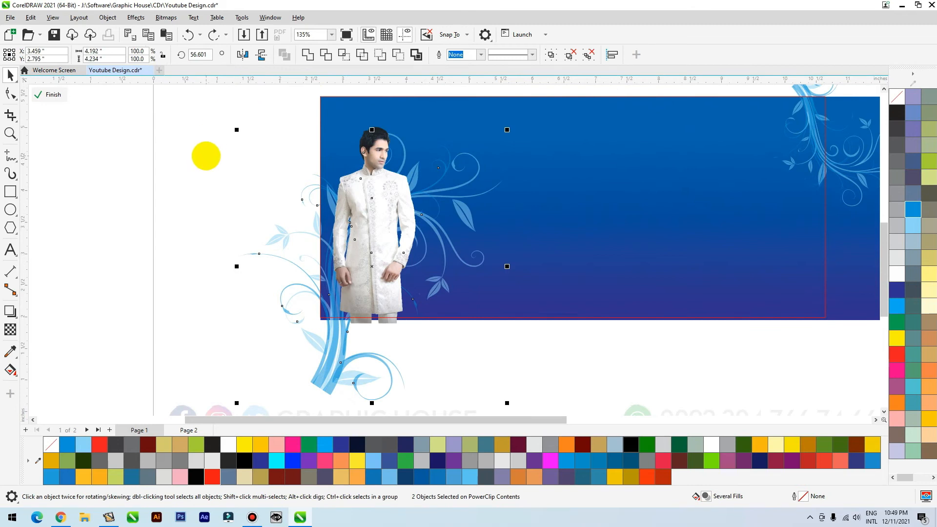
key(ctrl+x)
ctrl+click(171, 165)
key(ctrl+v)
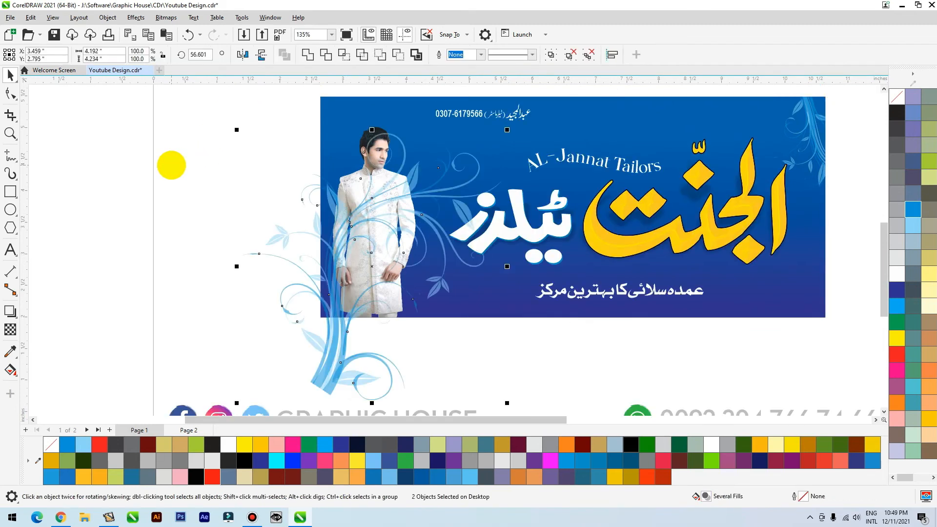
Step: Group the branch pieces, mirror them horizontally, rotate to about 194 degrees, scale to about 72 percent and place them beside the man's legs
key(ctrl+g)
click(242, 54)
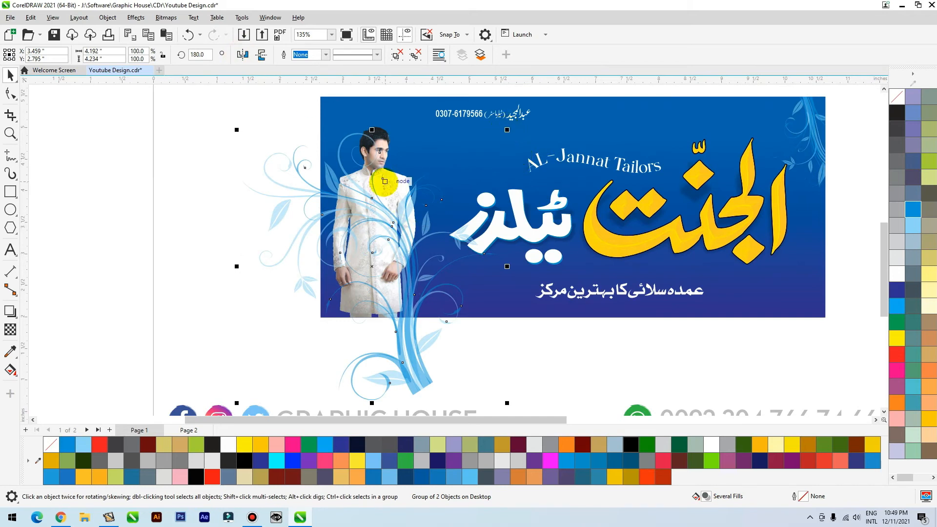
drag(410, 276, 437, 298)
drag(499, 173, 495, 177)
drag(429, 328, 410, 294)
click(411, 323)
drag(481, 355, 418, 326)
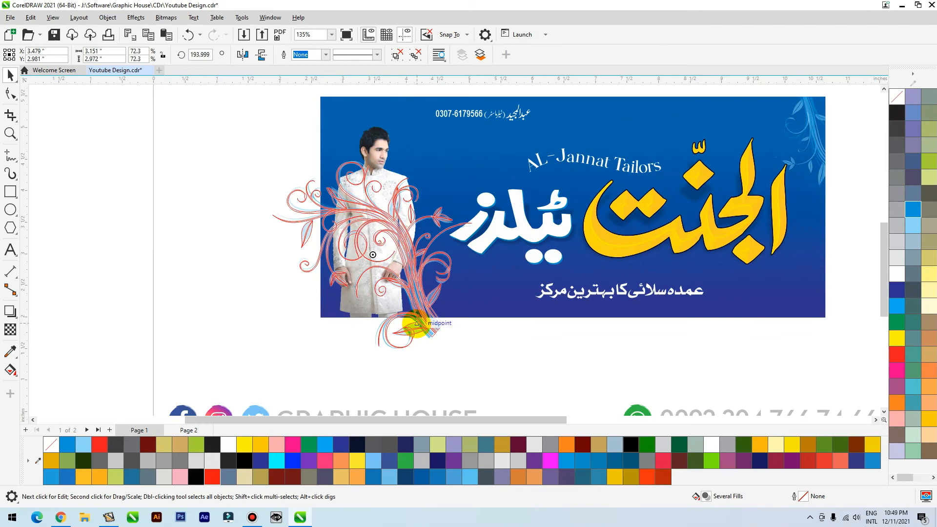
Step: Put the mirrored branch inside the banner's PowerClip and arrange the man's photo in front of it
key(ctrl+1)
click(467, 304)
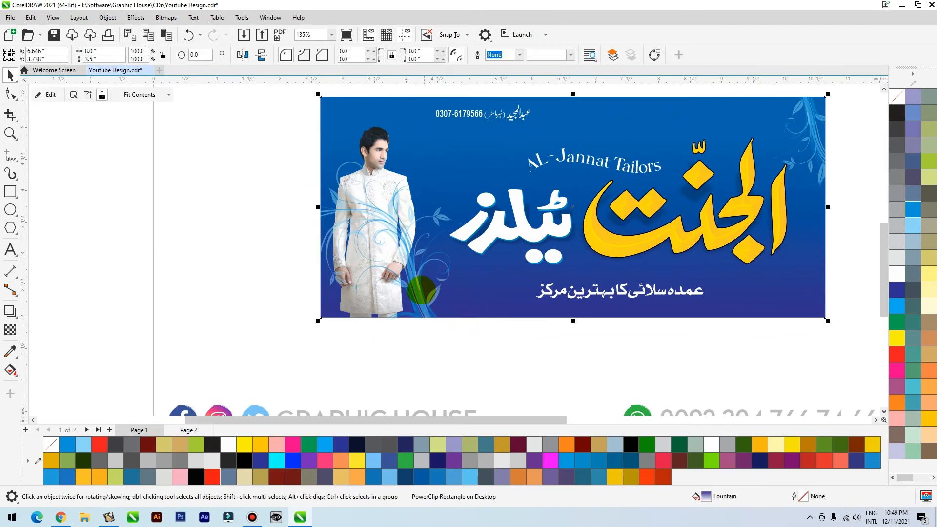
double_click(420, 299)
click(374, 296)
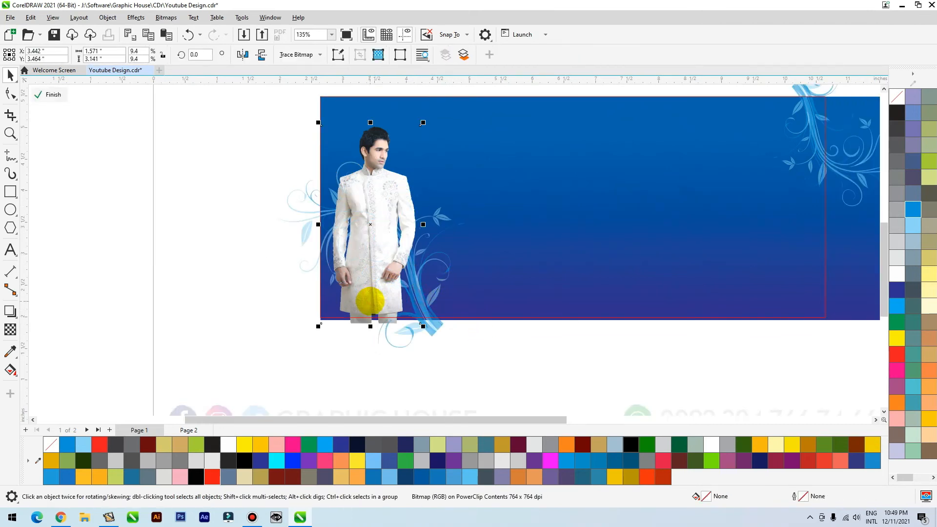
ctrl+click(521, 359)
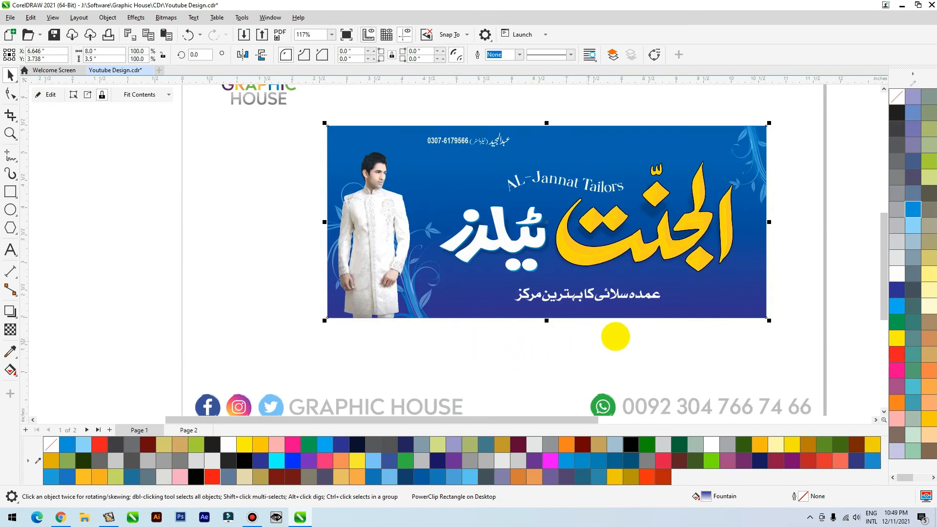
click(713, 301)
key(shift+F2)
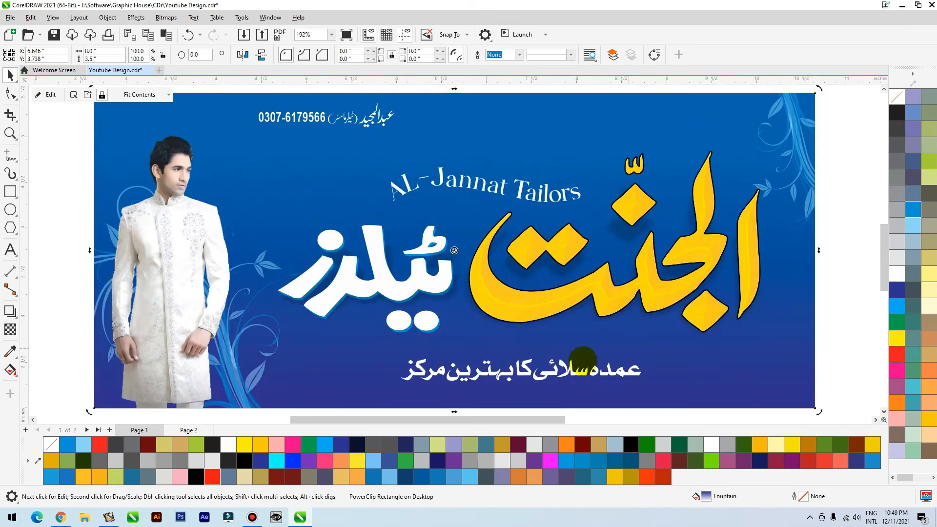
click(583, 359)
shift+click(603, 292)
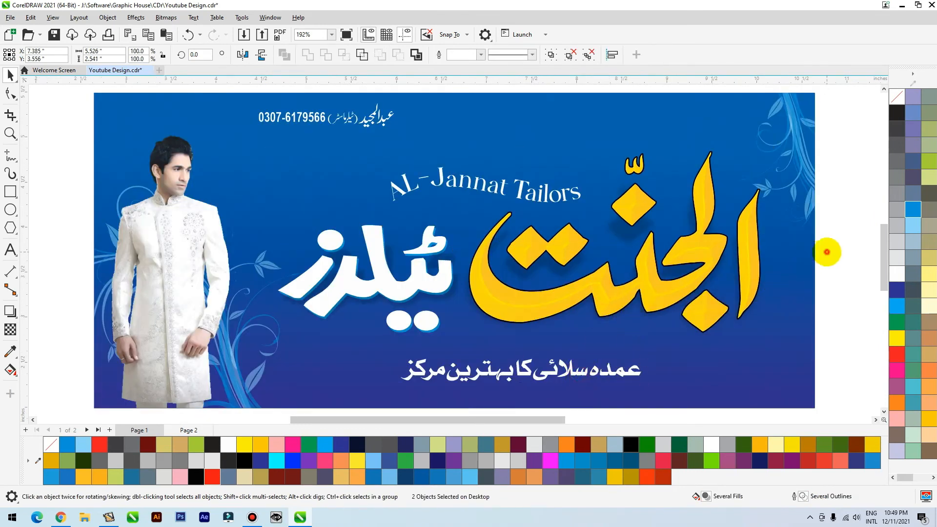
click(827, 252)
Step: Move the grouped contact line above the title closer to the banner's left edge
click(367, 112)
click(380, 119)
drag(368, 120, 297, 125)
scroll(381, 169, down, 1)
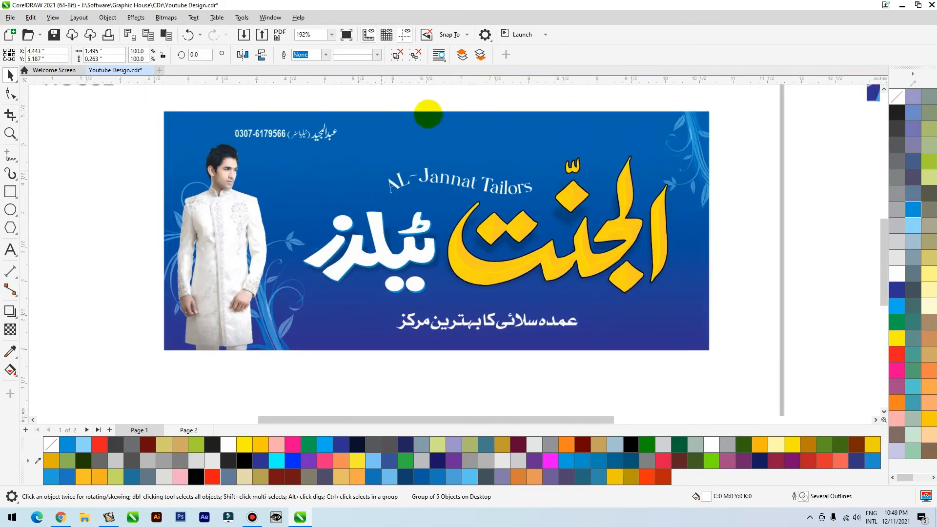
Step: Draw a rectangle about 2.32 by 0.23 inches from the banner's left edge across the contact line, outlined in blue C100 M20
scroll(52, 182, up, 2)
click(10, 192)
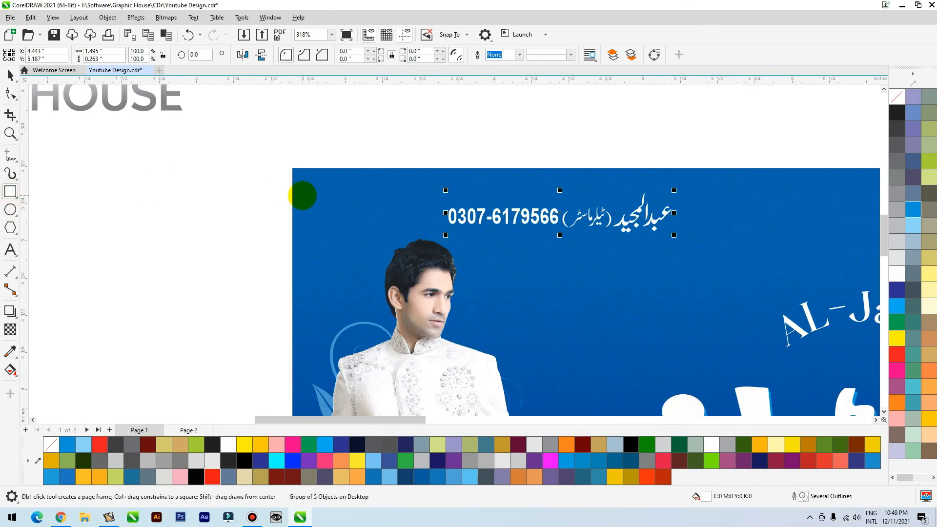
drag(292, 194, 641, 233)
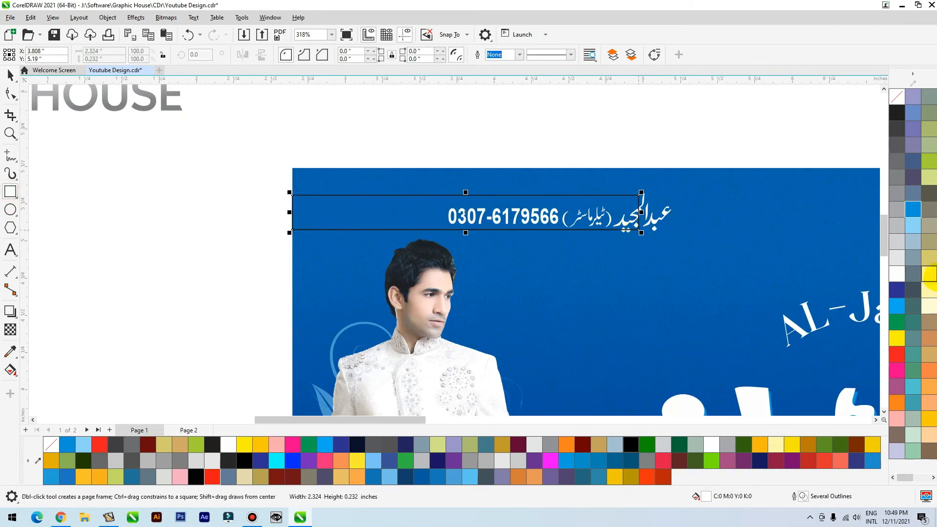
right_click(913, 209)
key(space)
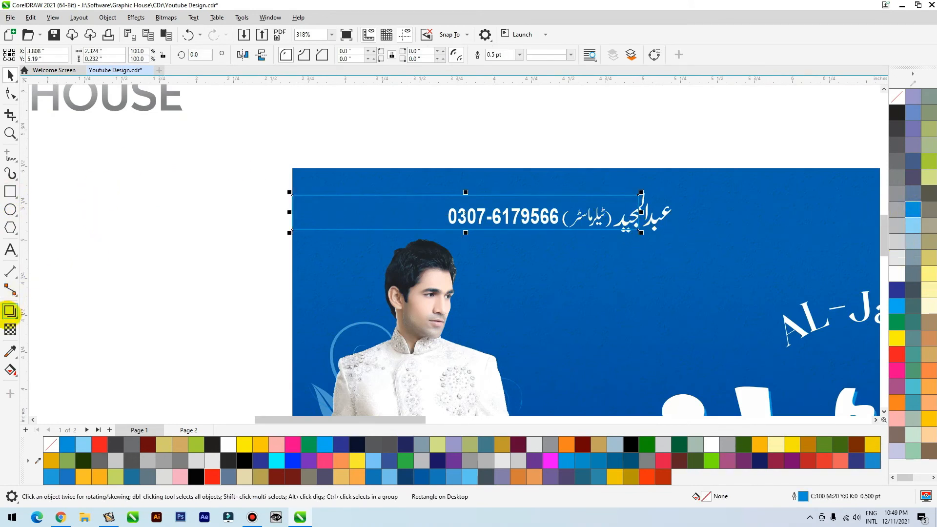
Step: Apply a fountain transparency to the blue-outlined rectangle so that it fades out towards its right end
click(10, 329)
drag(387, 210, 624, 214)
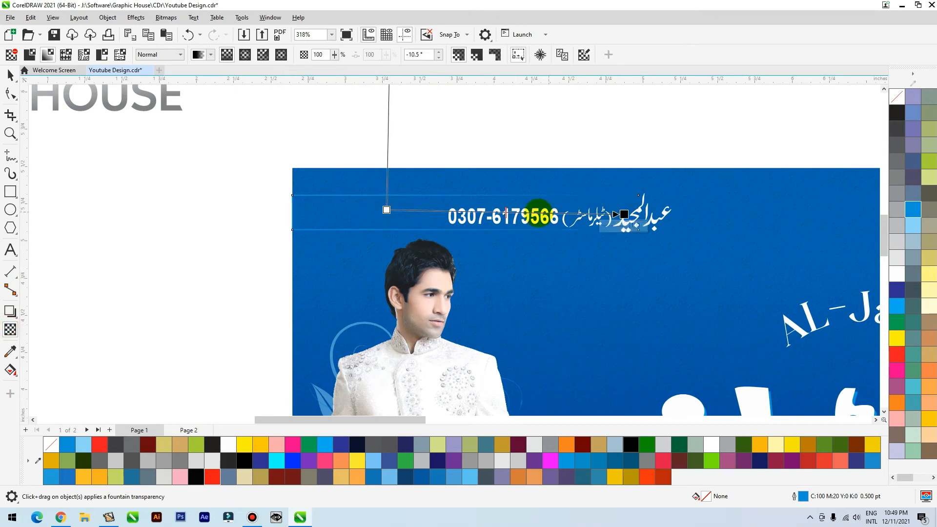
key(space)
Step: Move the contact line further left within the blue-outlined rectangle and ungroup it
click(500, 221)
click(497, 219)
drag(497, 220, 360, 225)
click(400, 54)
Step: Stretch the phone number horizontally to about 103.3 percent
click(407, 222)
drag(452, 205, 494, 199)
key(z)
drag(694, 158, 298, 268)
drag(467, 253, 477, 253)
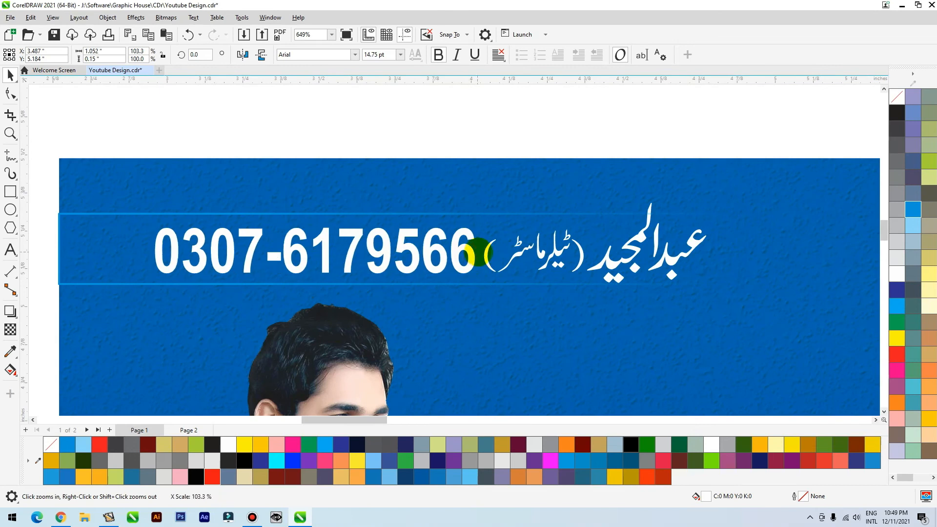
Step: Fill the bracketed job title in the contact line with yellow and shrink it to about 89 percent
click(549, 252)
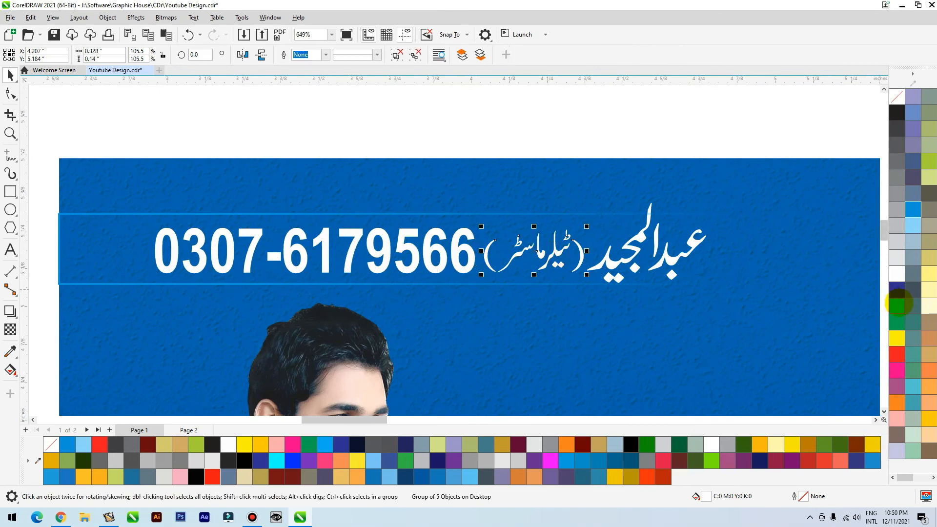
click(897, 338)
drag(587, 226, 578, 226)
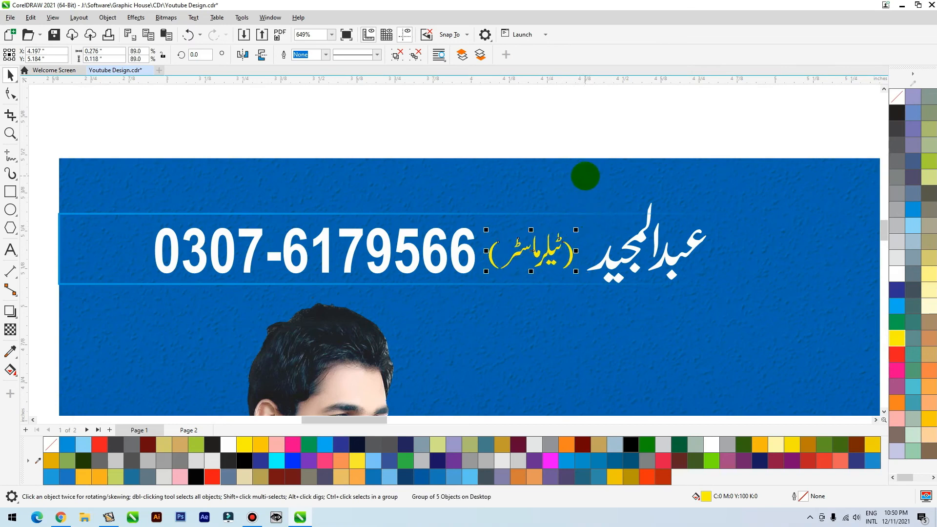
Step: Nudge the contact's name left, closer to the yellow job title
drag(560, 130, 761, 322)
key(Left)
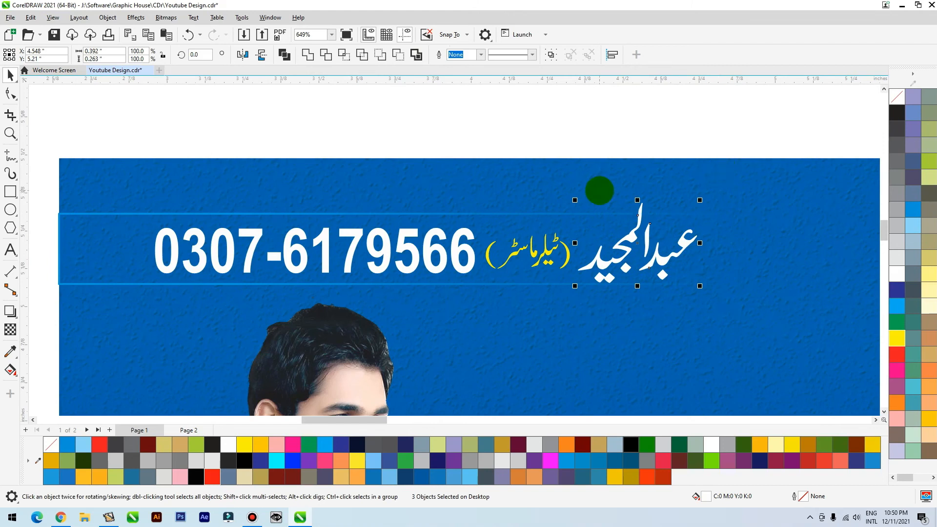
click(94, 213)
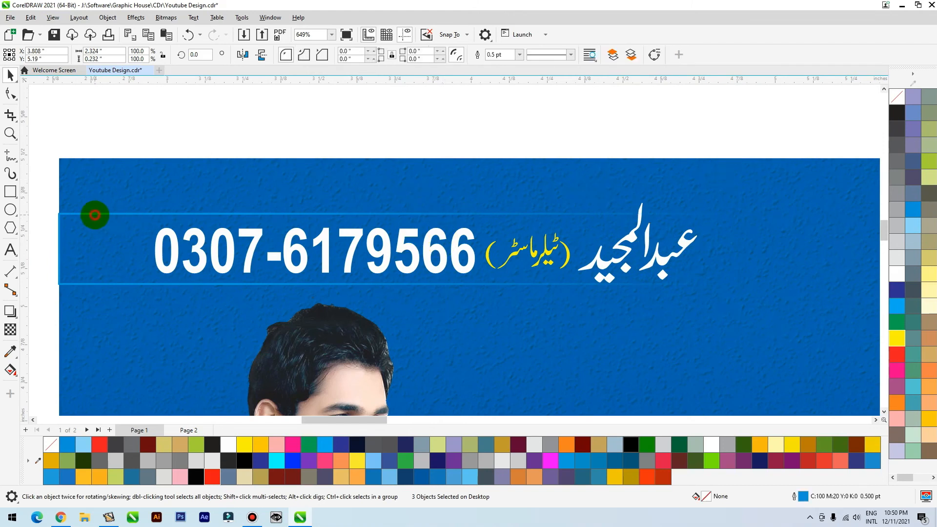
click(114, 202)
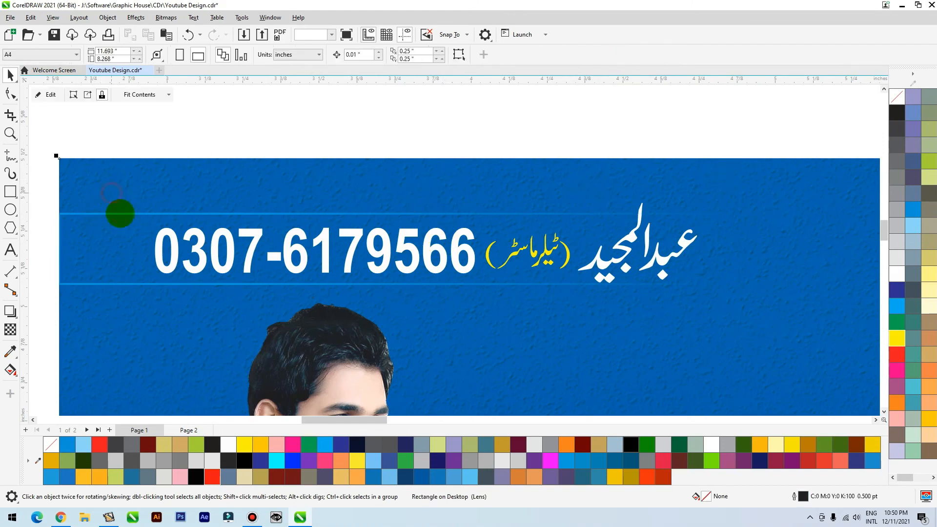
key(shift+F2)
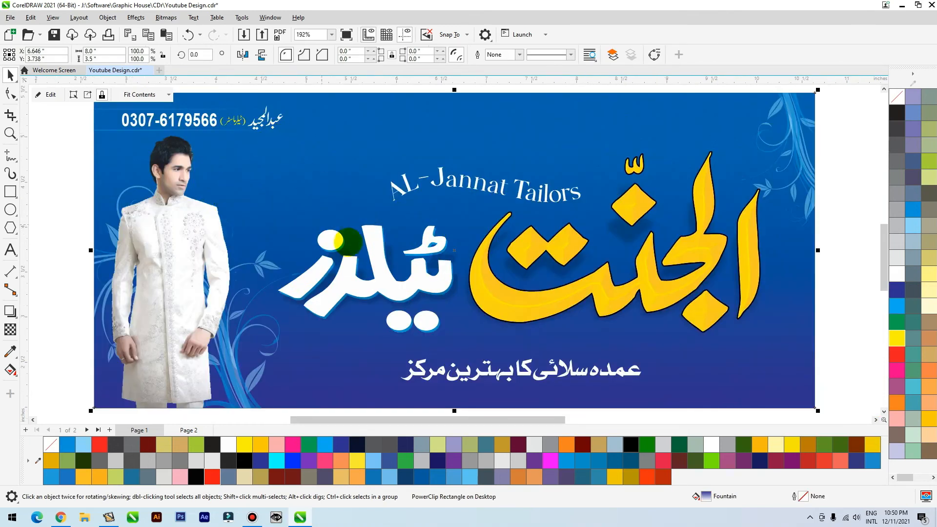
Step: Move the original orange-flower banner directly above the redesigned banner, aligned with it
scroll(351, 244, down, 2)
click(573, 304)
drag(753, 156, 271, 365)
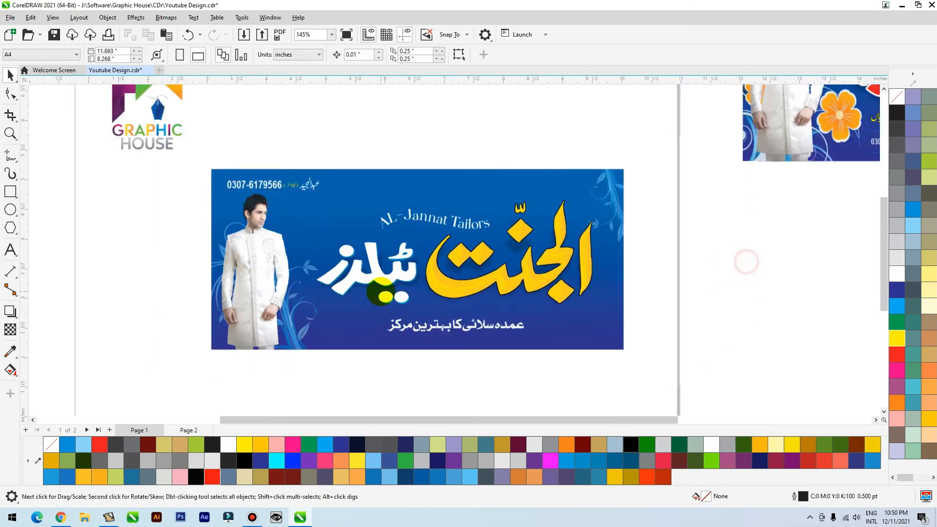
scroll(746, 262, down, 6)
drag(753, 137, 561, 237)
drag(593, 197, 364, 196)
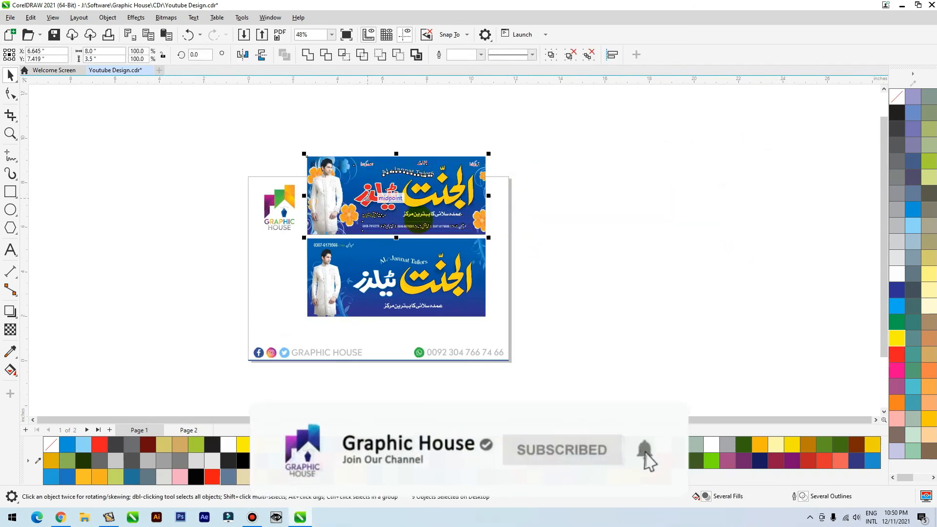
Step: Compare the original banner with the redesigned one below it
scroll(569, 238, up, 1)
click(579, 271)
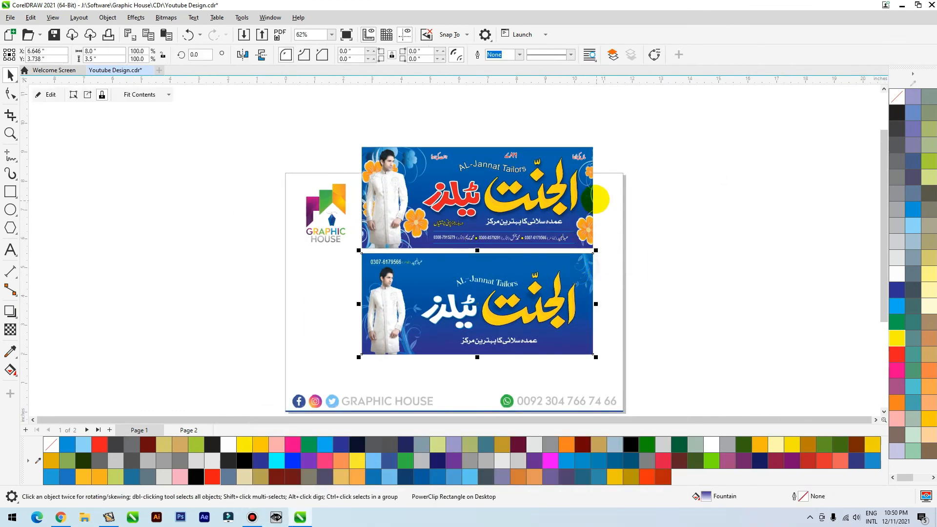
shift+click(588, 199)
key(shift+F2)
click(710, 253)
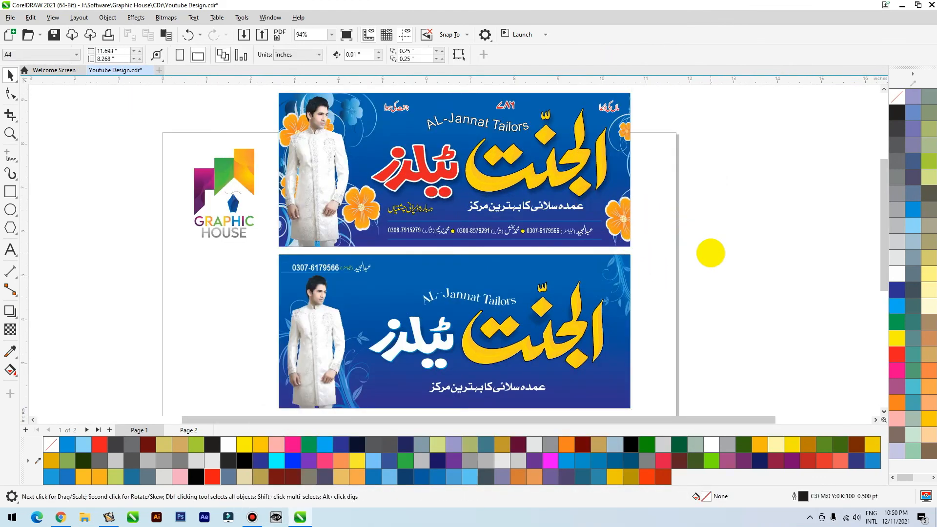